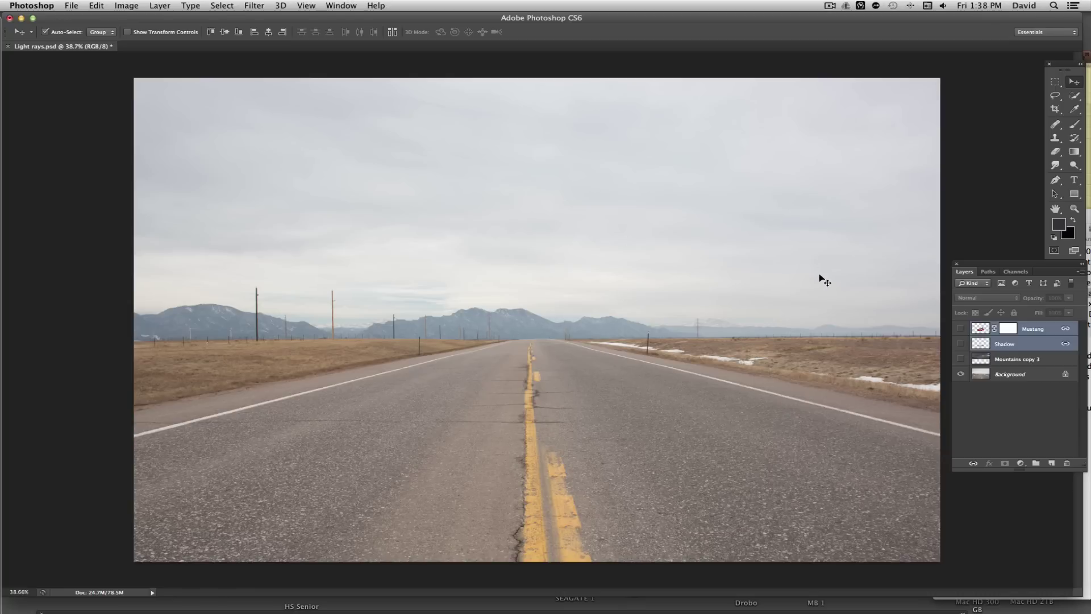
Show the Mountains copy 3, Shadow and Mustang layers, and merge the Shadow and Mustang layers into one
click(961, 360)
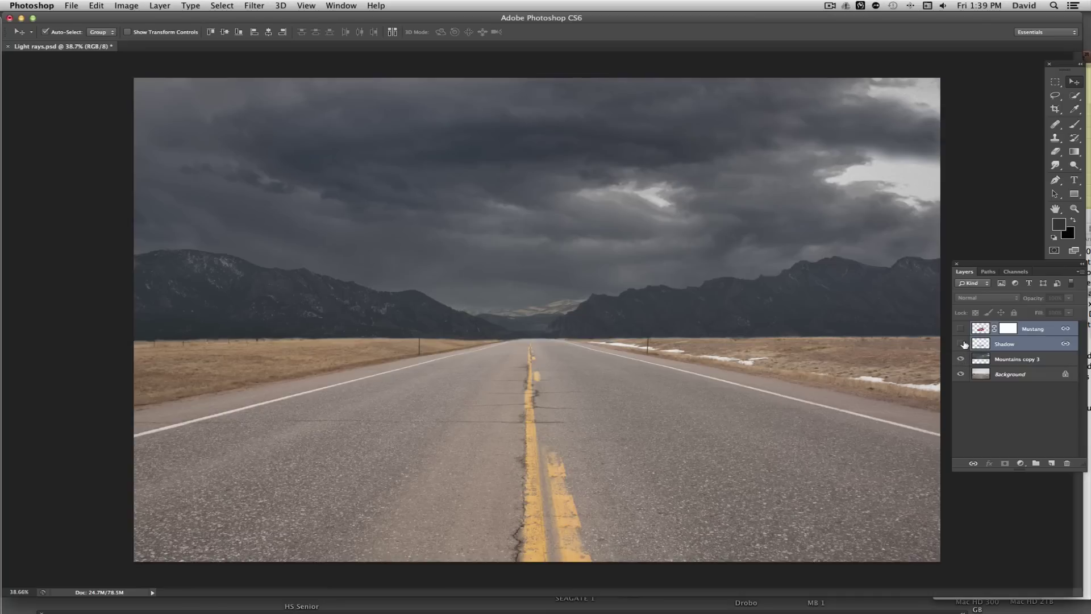
click(960, 344)
click(960, 328)
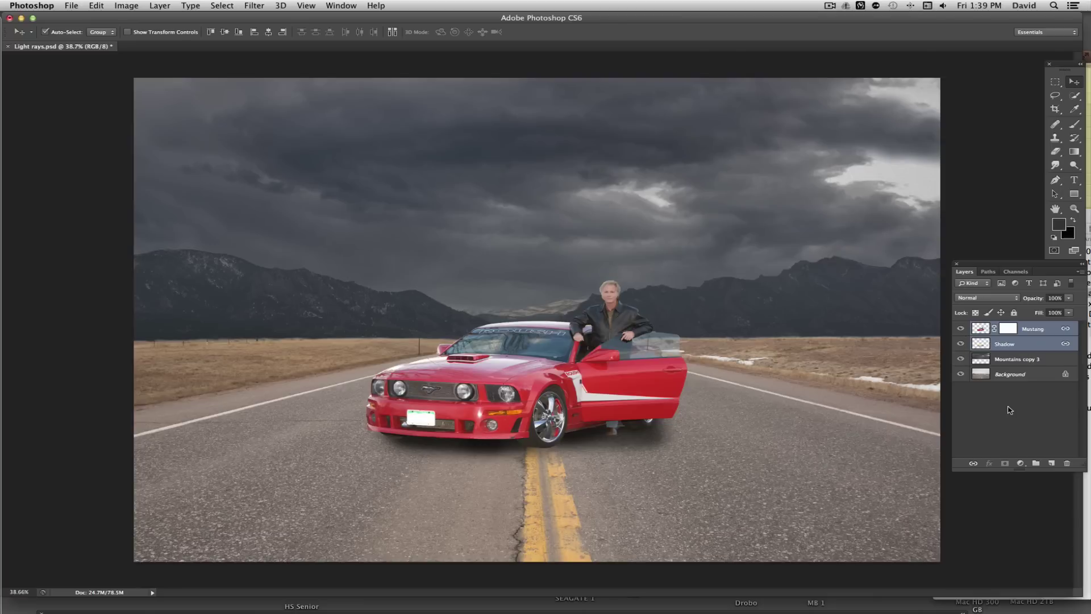
right_click(1040, 340)
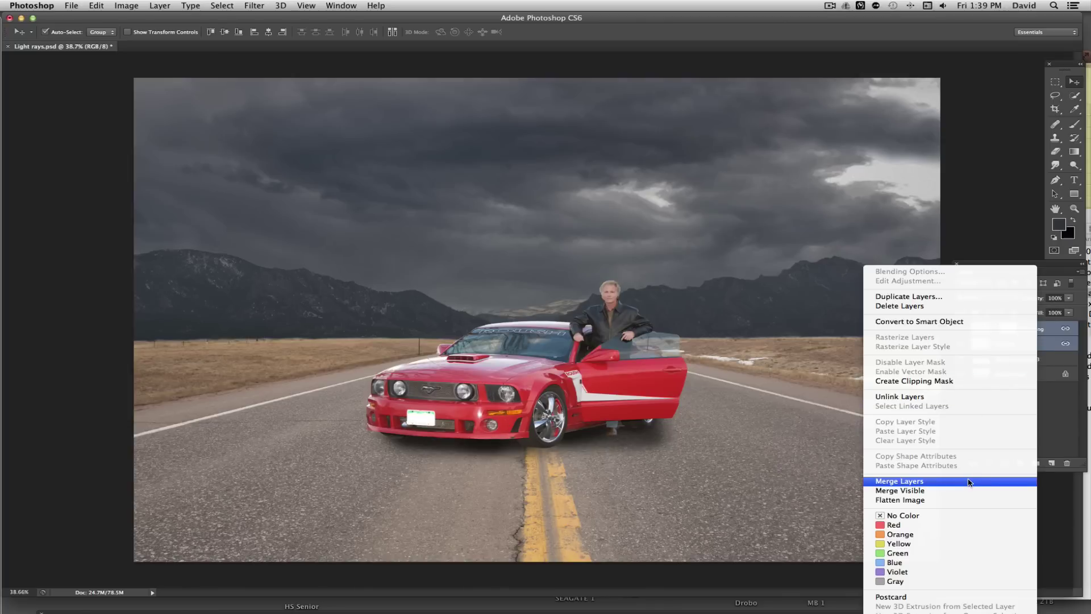
key(Escape)
Duplicate the Mountains copy 3 and Background layers together and merge the two copies into a single layer
click(1025, 346)
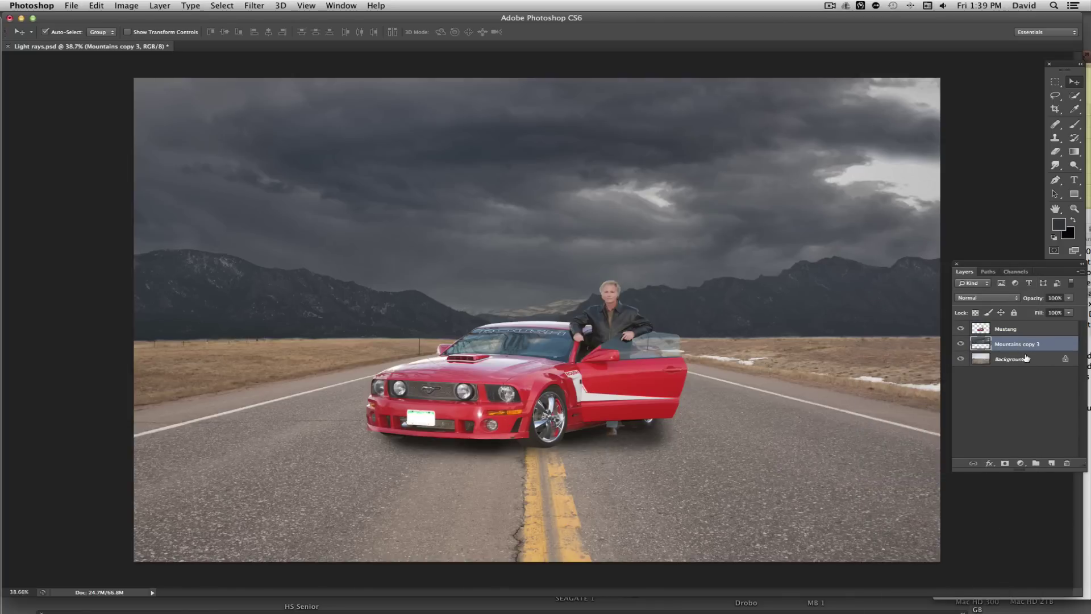
shift+click(1029, 359)
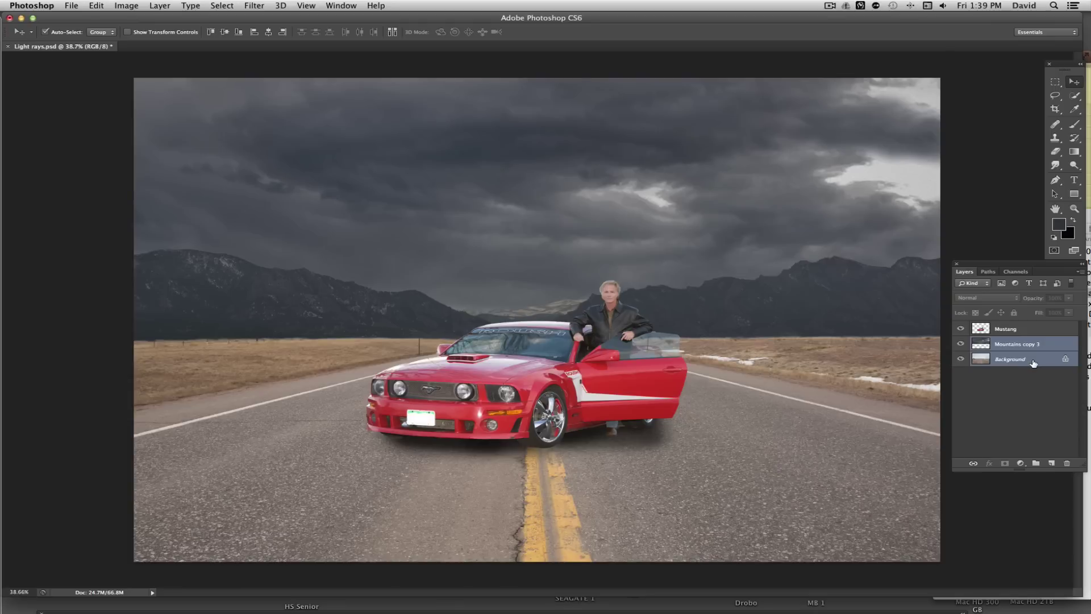
key(super+j)
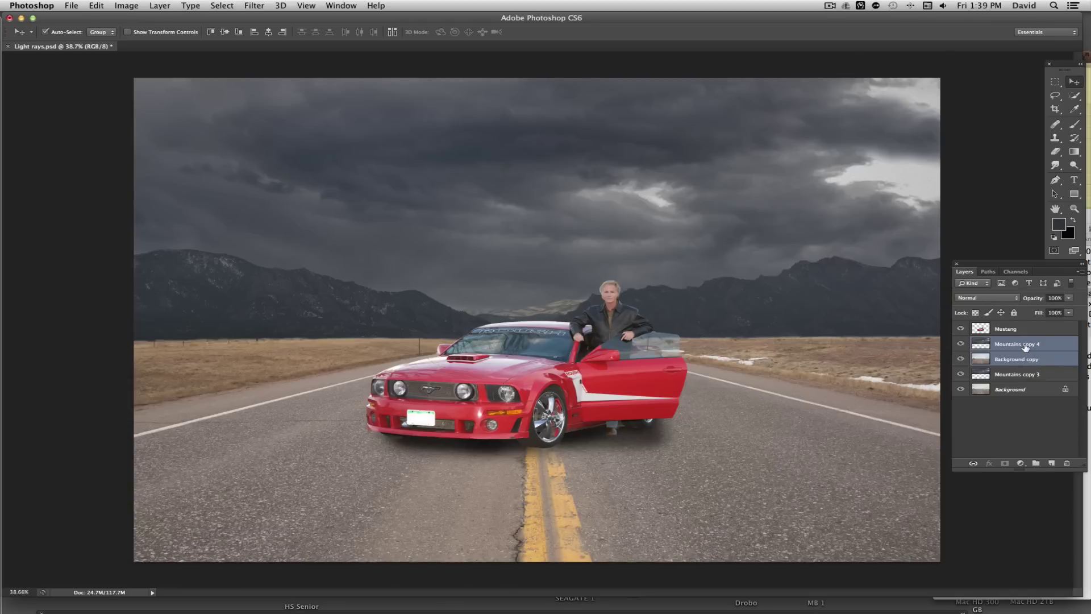
right_click(1025, 347)
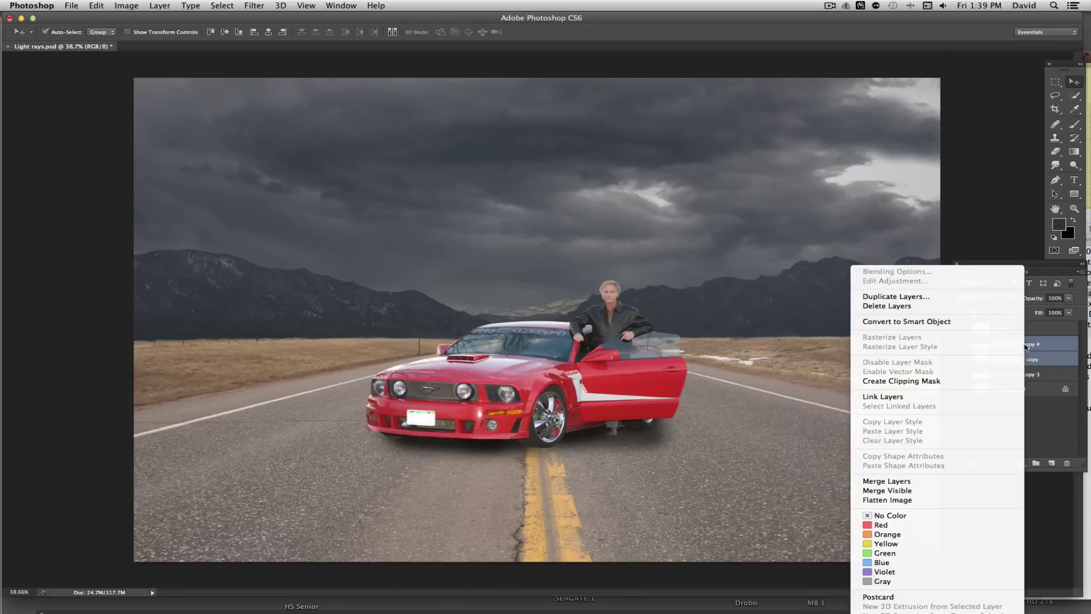
click(928, 480)
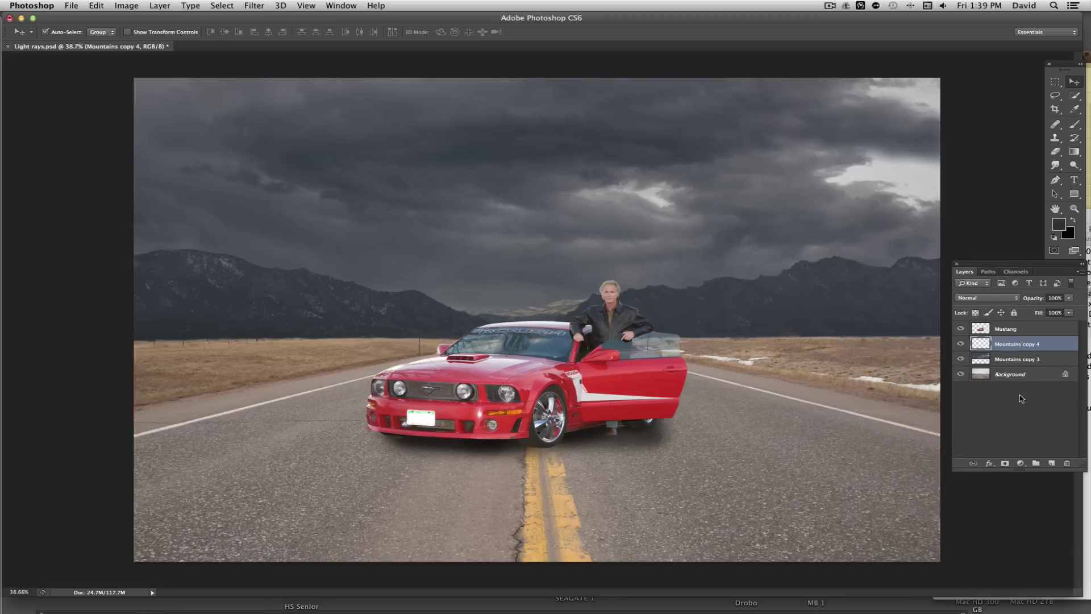
Hide the original Mountains copy 3 and Background layers, and check the merged background and Mustang layers by toggling their visibility
drag(961, 359, 960, 376)
click(961, 343)
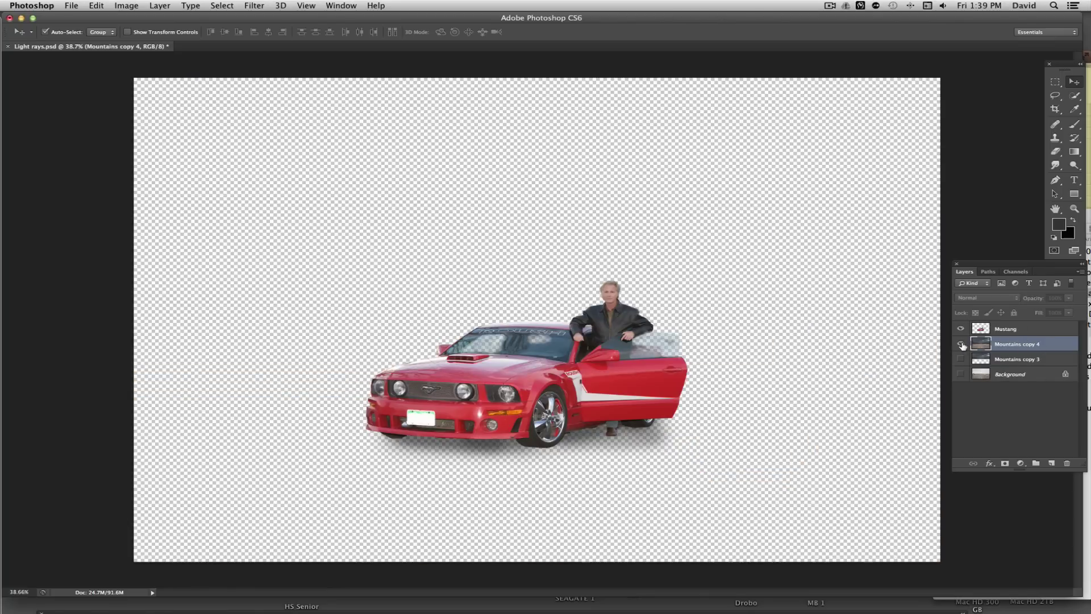
click(961, 344)
click(960, 329)
click(960, 328)
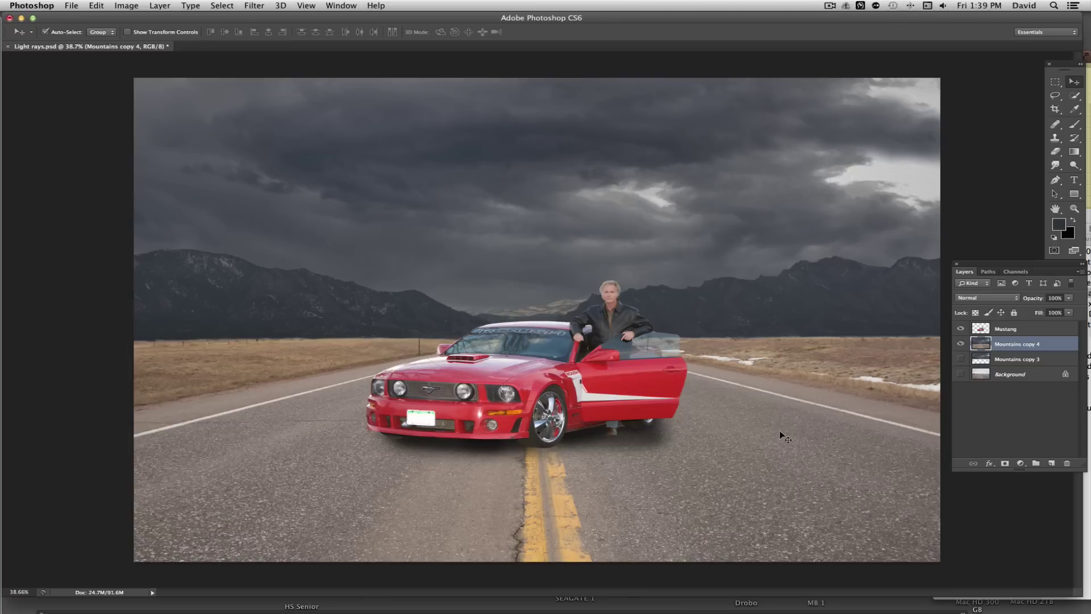
Duplicate the merged background layer and rename the copy "light rays"
key(super+j)
double_click(1009, 345)
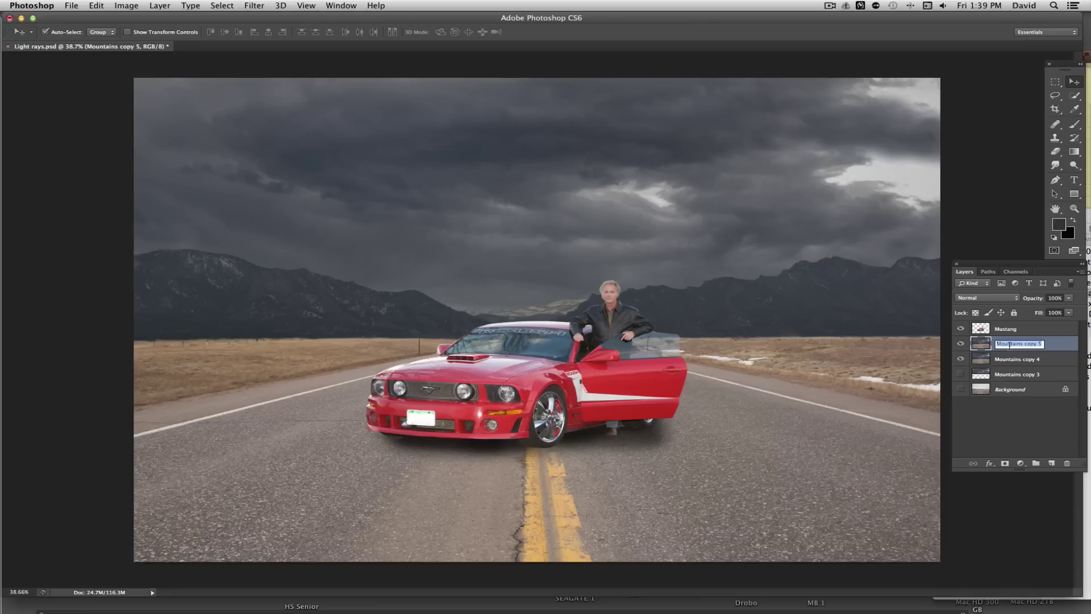
text(light rays)
key(Return)
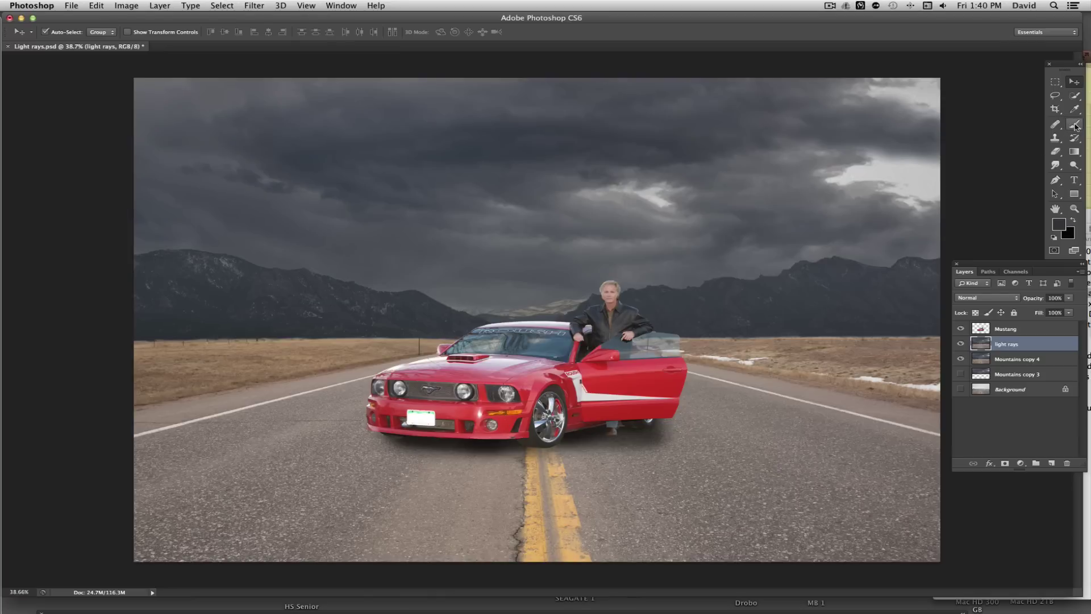
Set up a white Brush with a size of 42 px and 56% hardness
key(b)
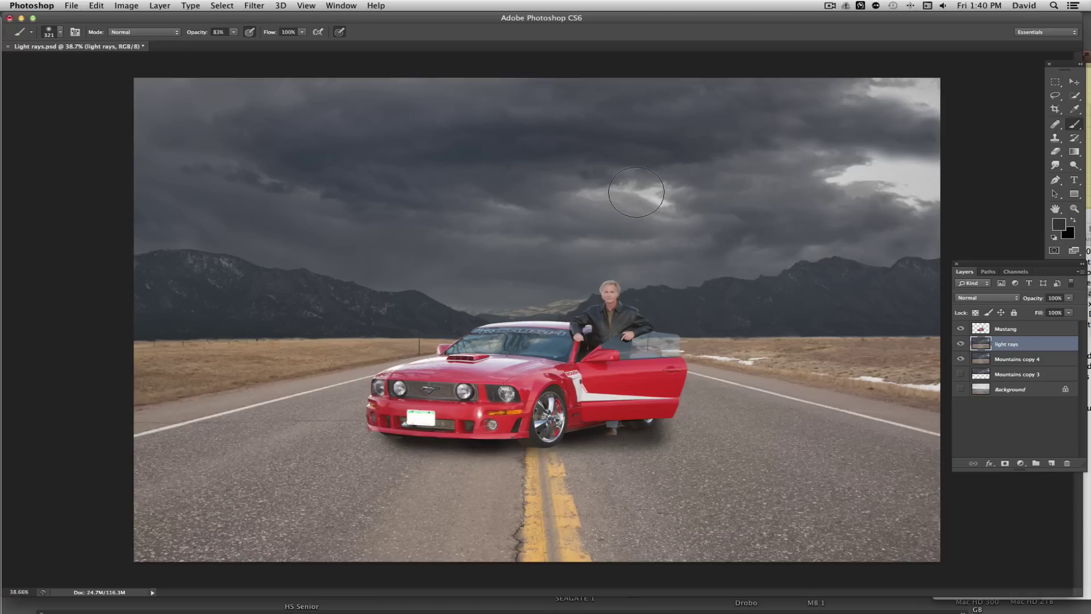
click(1057, 235)
key(x)
right_click(634, 211)
click(653, 230)
click(665, 233)
drag(664, 257, 708, 257)
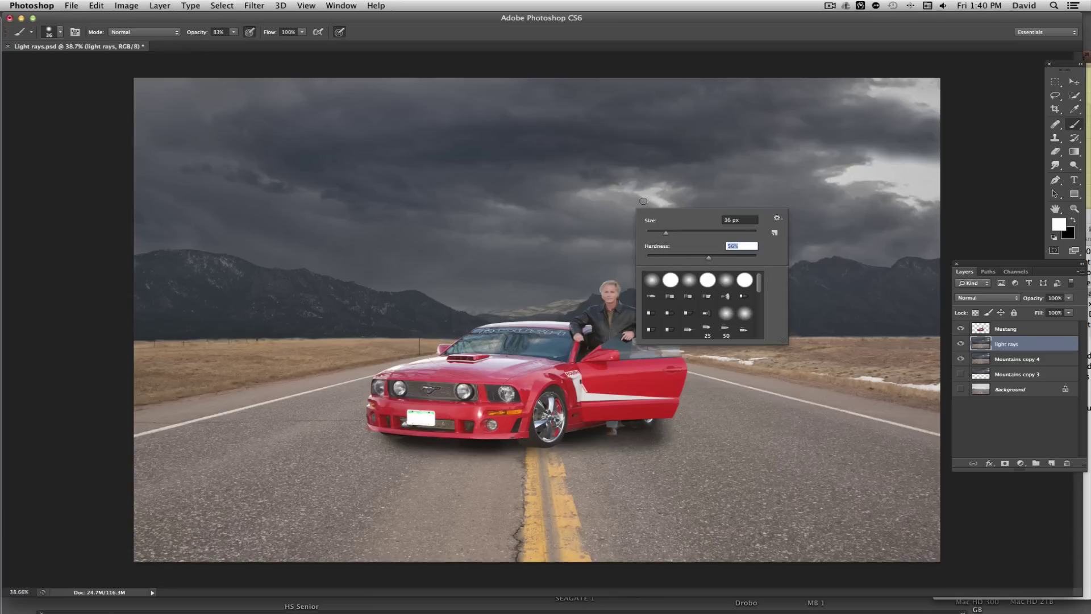
click(670, 233)
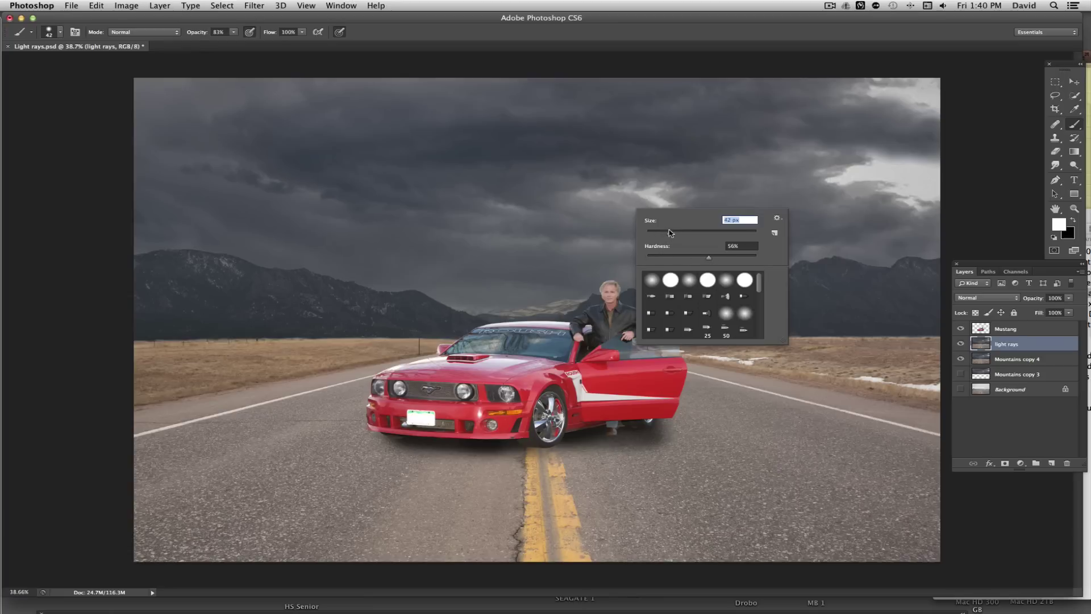
Dab white spots across the bright cloud break above the man on the light rays layer, raising the brush opacity to 100%
click(594, 193)
click(590, 193)
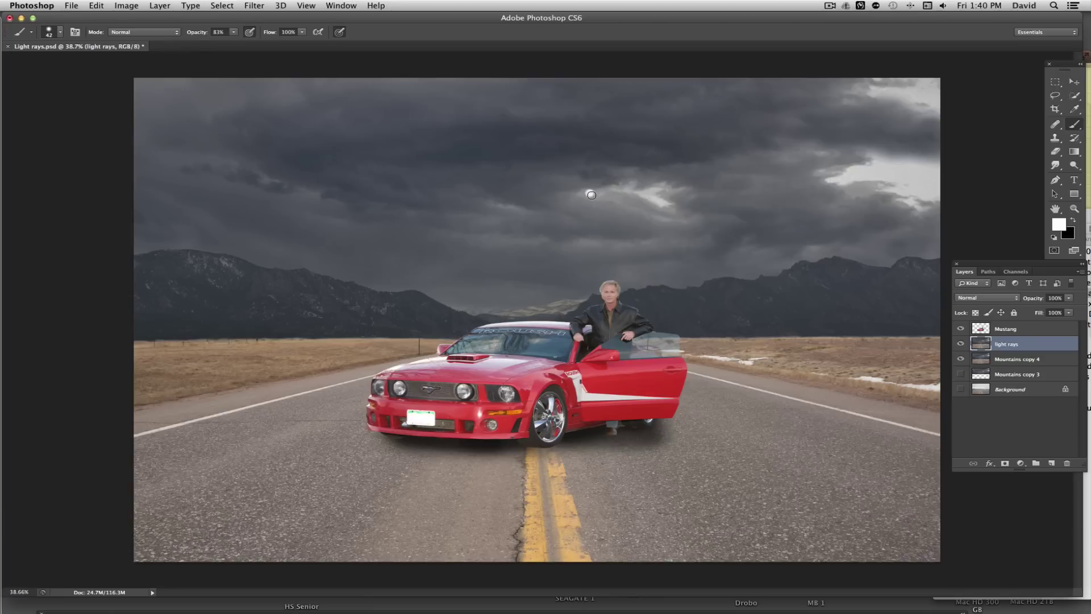
drag(200, 36, 222, 35)
click(598, 192)
click(605, 192)
click(614, 192)
click(625, 189)
click(634, 196)
click(642, 198)
click(639, 191)
click(662, 207)
click(652, 201)
click(651, 195)
click(621, 198)
click(598, 192)
shift+click(523, 210)
click(508, 208)
key(super+alt+z)
key(super+alt+z)
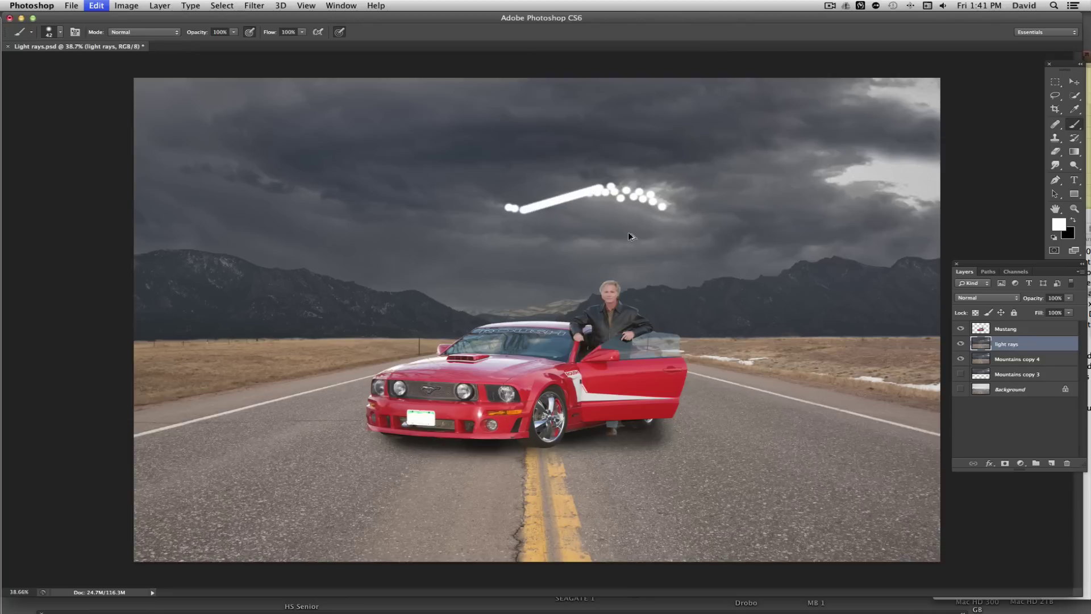
Dab a second, smaller cluster of white spots in the clouds above the car's windshield
click(525, 207)
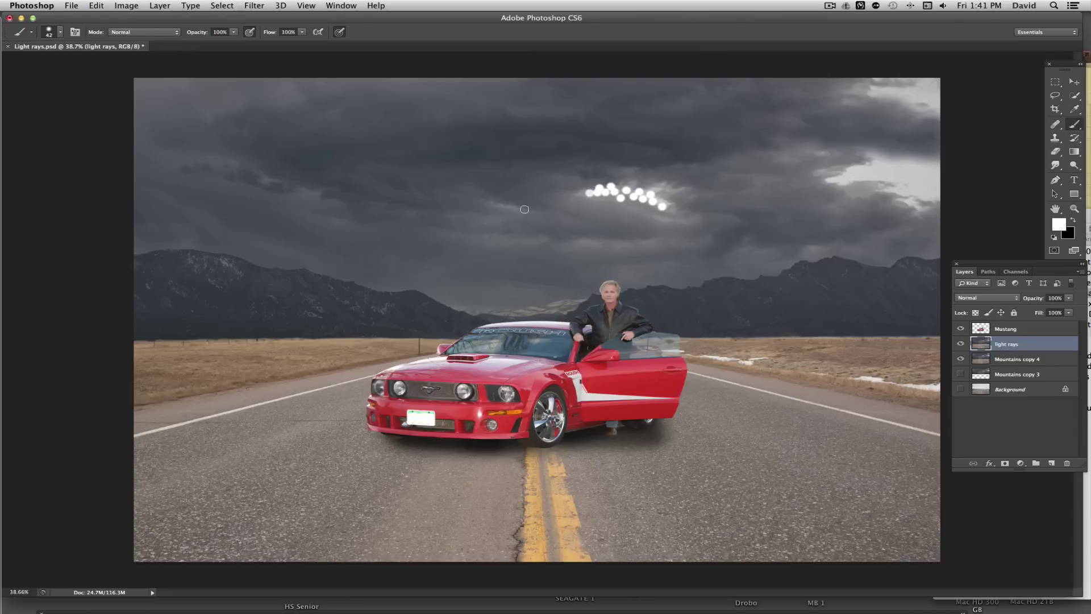
click(501, 203)
click(492, 202)
click(483, 198)
click(496, 198)
click(507, 198)
click(519, 201)
click(508, 209)
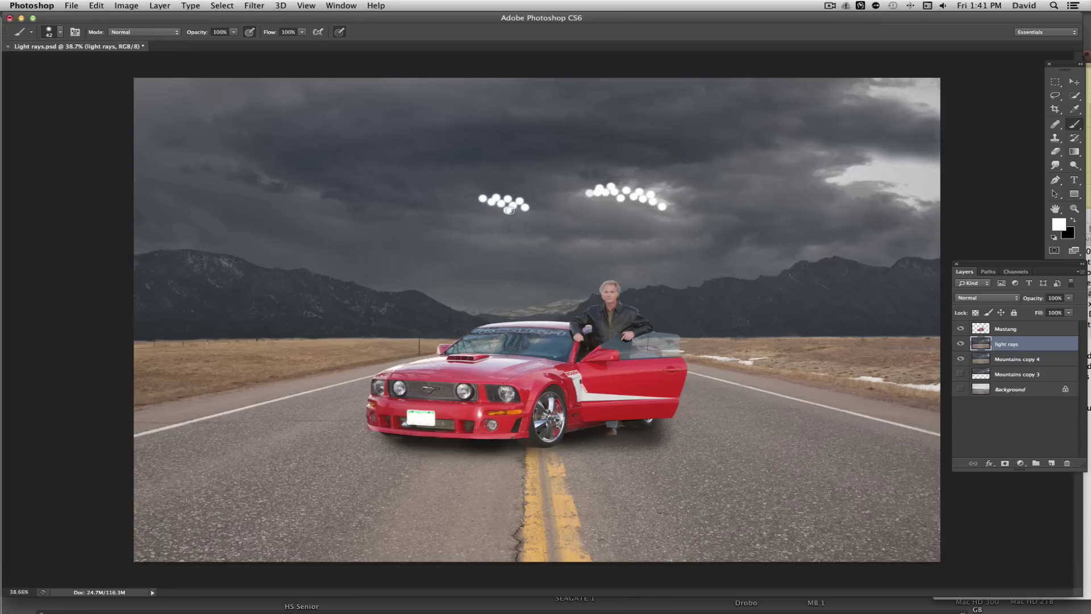
Add more white dabs along the lower edge and both ends of the larger spot cluster above the man
click(598, 200)
click(631, 203)
click(644, 207)
click(657, 210)
click(681, 203)
click(673, 211)
click(581, 195)
click(569, 197)
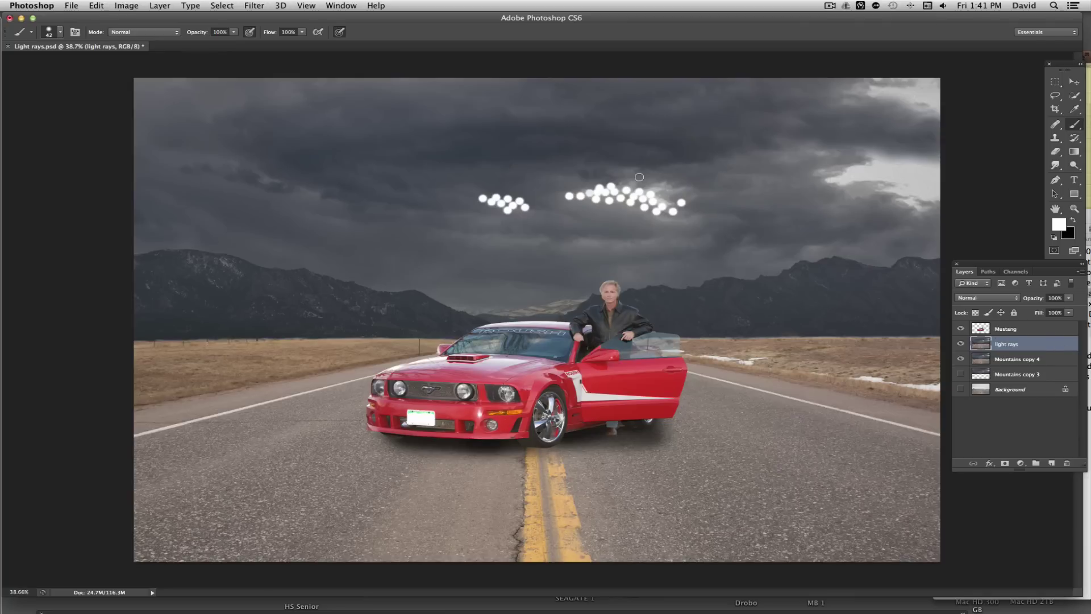
Apply a Levels adjustment to the light rays layer with input black at 189 and input white at 237
click(126, 5)
mouse_move(152, 38)
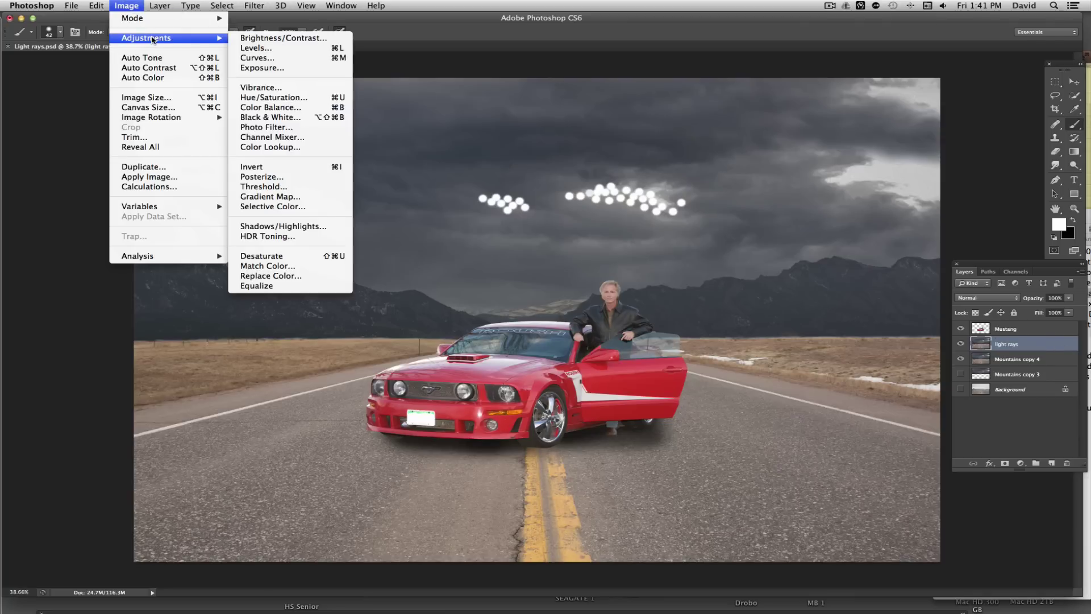
click(255, 48)
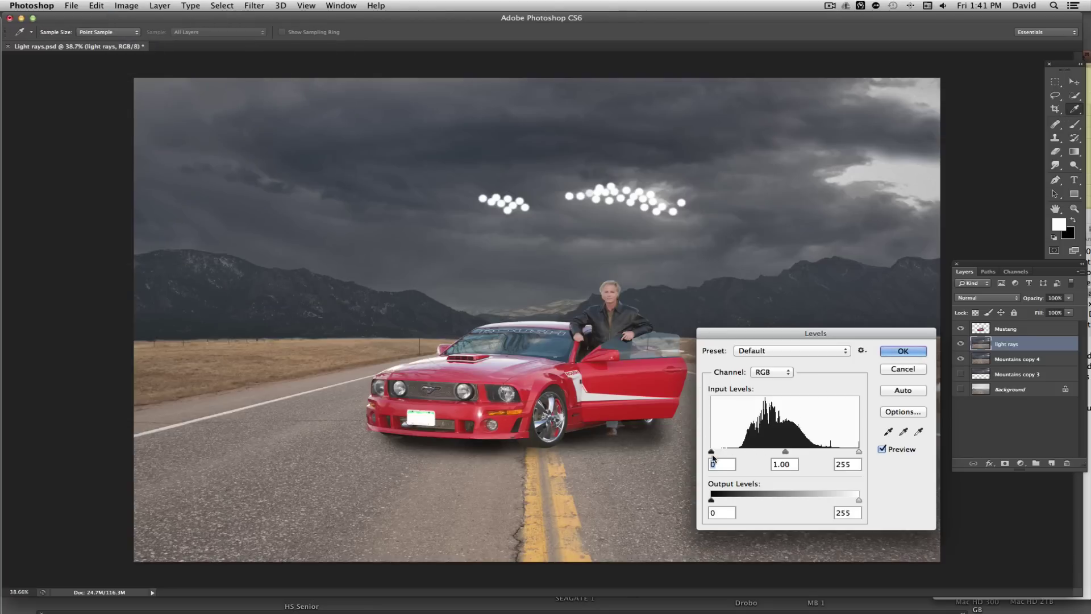
drag(712, 452, 829, 456)
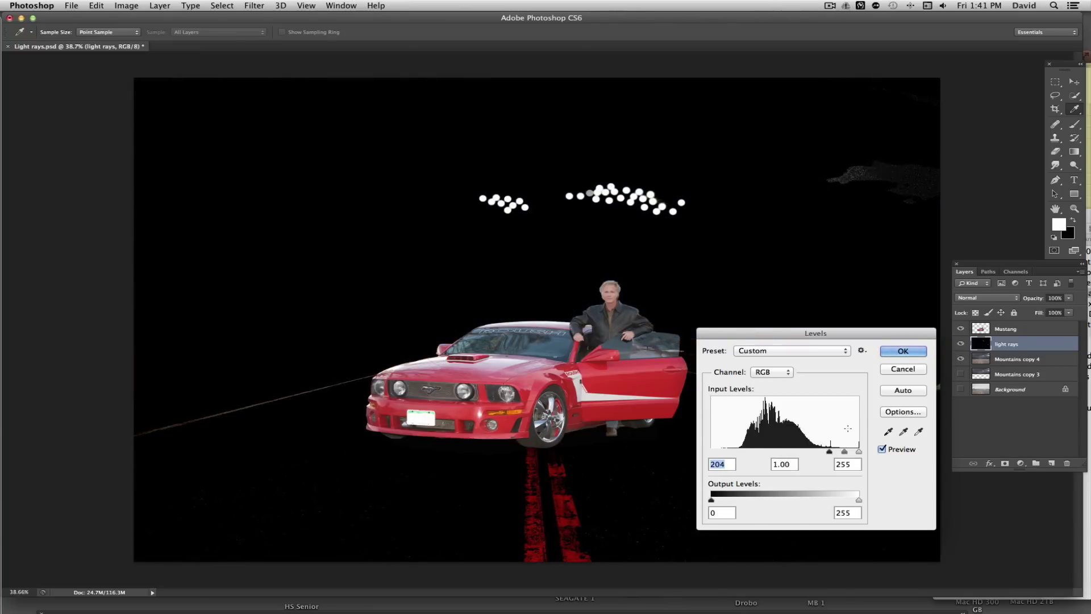
drag(858, 453, 821, 452)
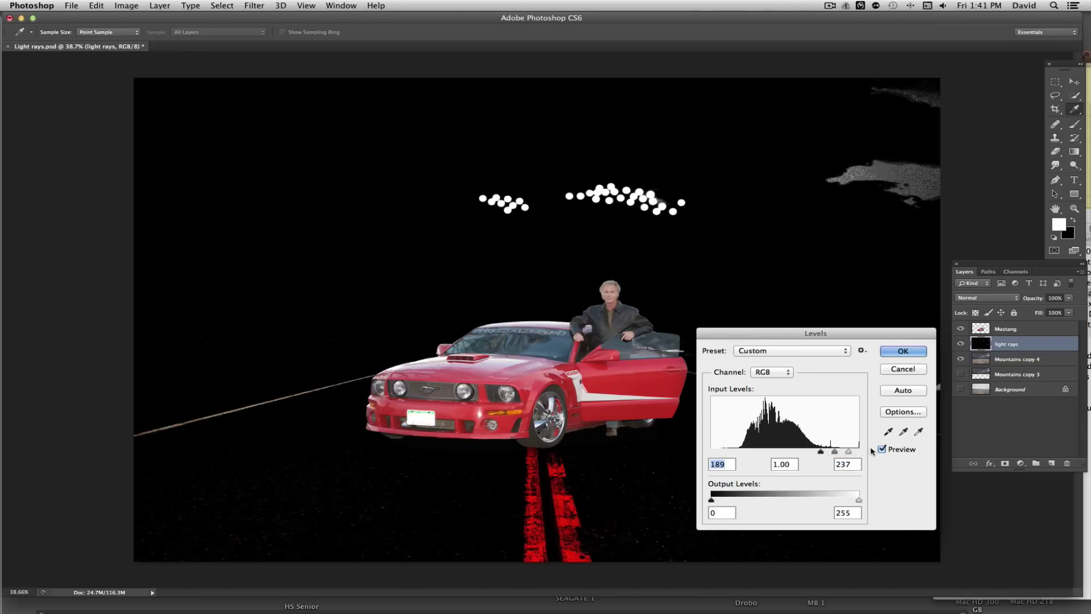
click(903, 351)
Hide the Mustang layer and set up a black brush at 395 px with 0% hardness
key(b)
click(961, 329)
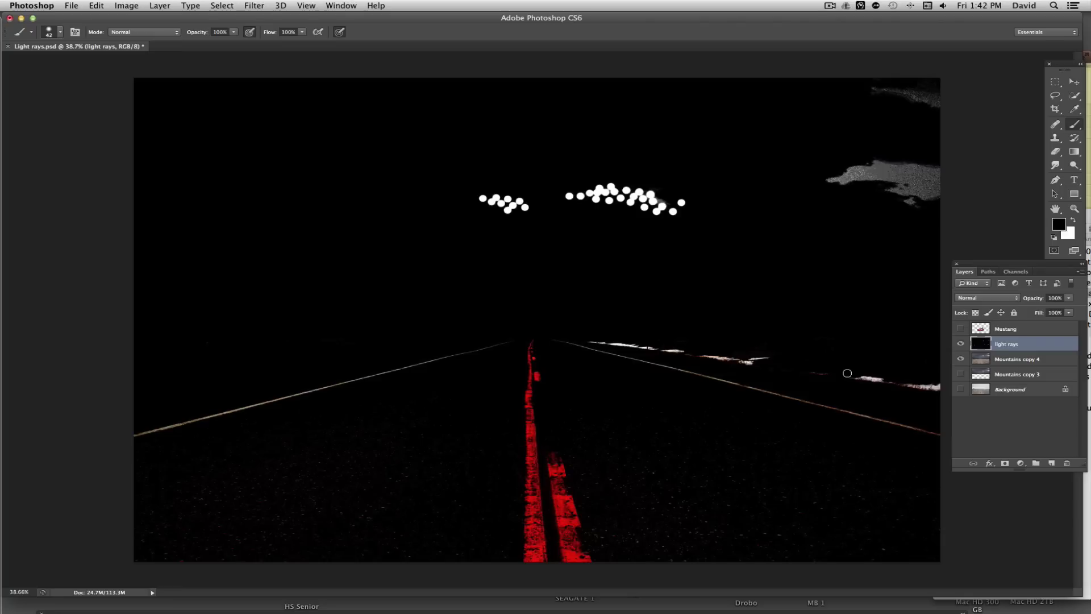
right_click(701, 351)
mouse_move(791, 372)
mouse_down()
mouse_move(802, 373)
mouse_move(690, 394)
mouse_up()
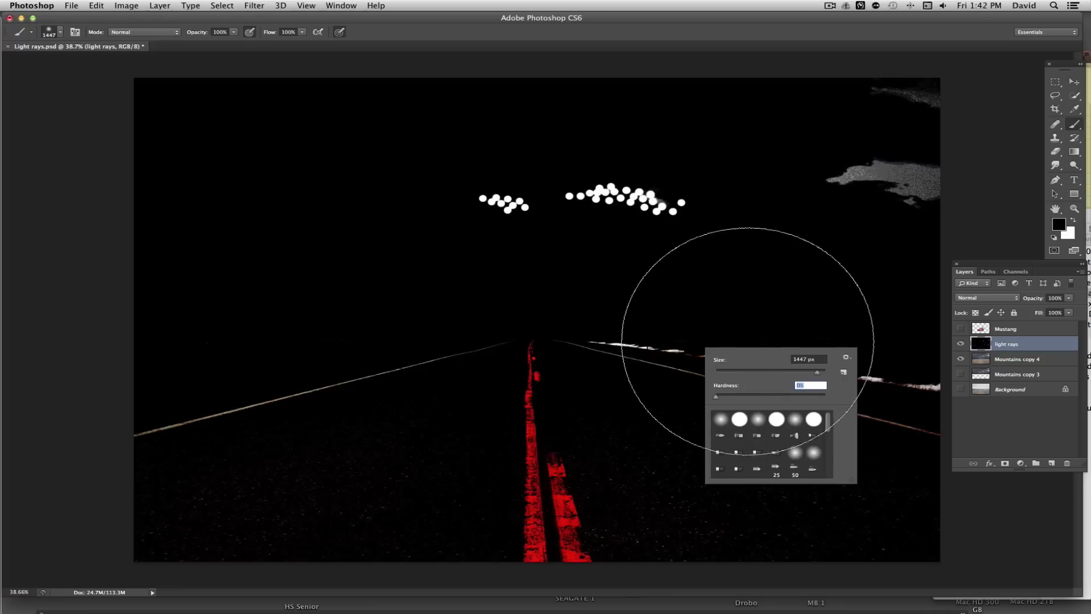
drag(817, 372, 809, 373)
click(796, 348)
Paint black over the leftover road lines, snow patches and the bright clouds near the sky's right edge
mouse_move(745, 332)
mouse_down()
mouse_move(594, 349)
mouse_move(850, 357)
mouse_move(711, 379)
mouse_move(853, 394)
mouse_move(608, 379)
mouse_move(512, 357)
mouse_move(373, 359)
mouse_move(238, 408)
mouse_move(263, 439)
mouse_move(426, 464)
mouse_move(329, 505)
mouse_move(445, 545)
mouse_move(475, 469)
mouse_move(525, 495)
mouse_move(691, 453)
mouse_up()
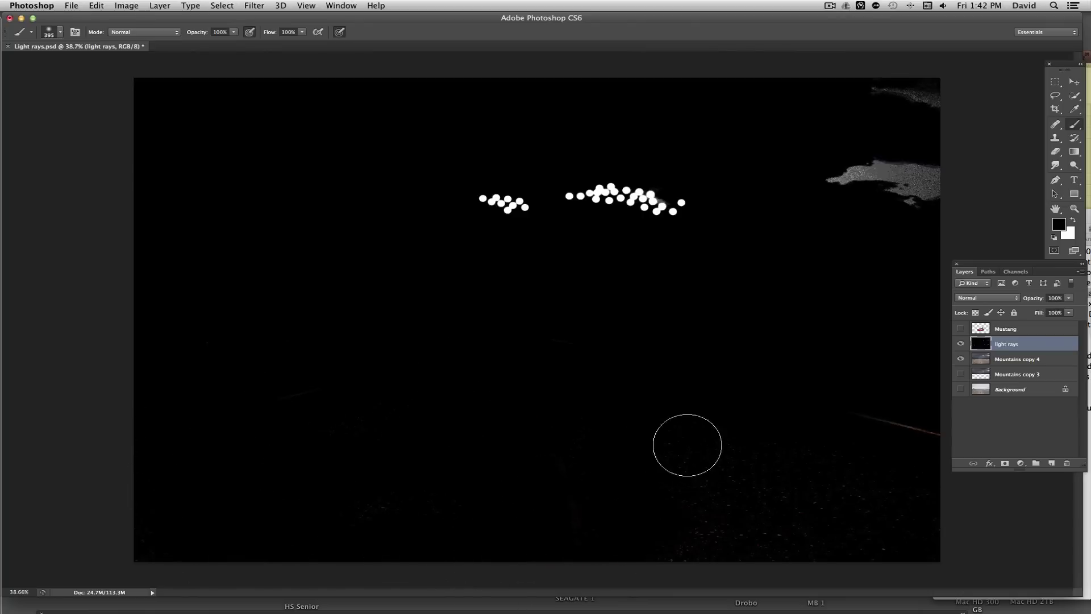
drag(869, 483, 909, 519)
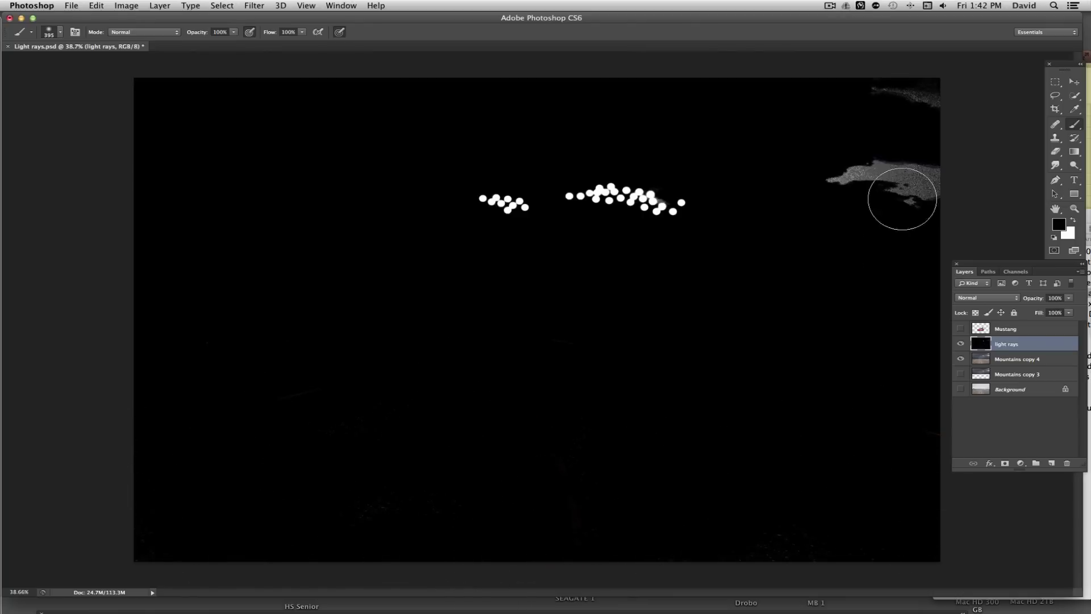
mouse_move(925, 102)
mouse_down()
mouse_move(819, 84)
mouse_move(701, 84)
mouse_move(795, 104)
mouse_move(843, 128)
mouse_move(866, 121)
mouse_move(886, 155)
mouse_move(943, 174)
mouse_move(905, 213)
mouse_move(846, 206)
mouse_up()
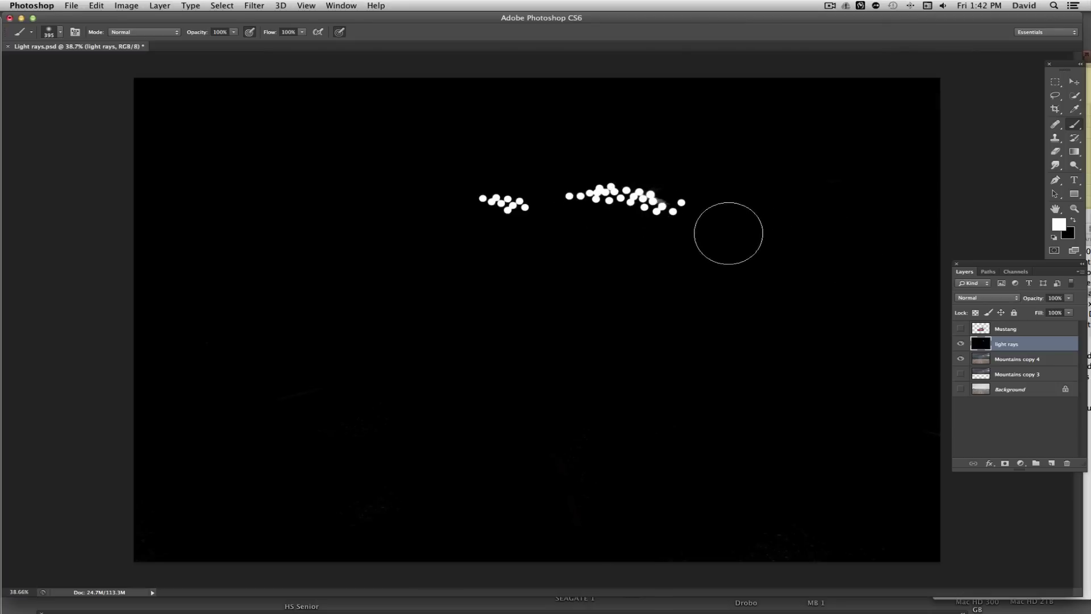
Paint a soft white glow around both spot clusters with an 85 px, 0% hardness brush at 39% opacity
right_click(733, 238)
click(771, 254)
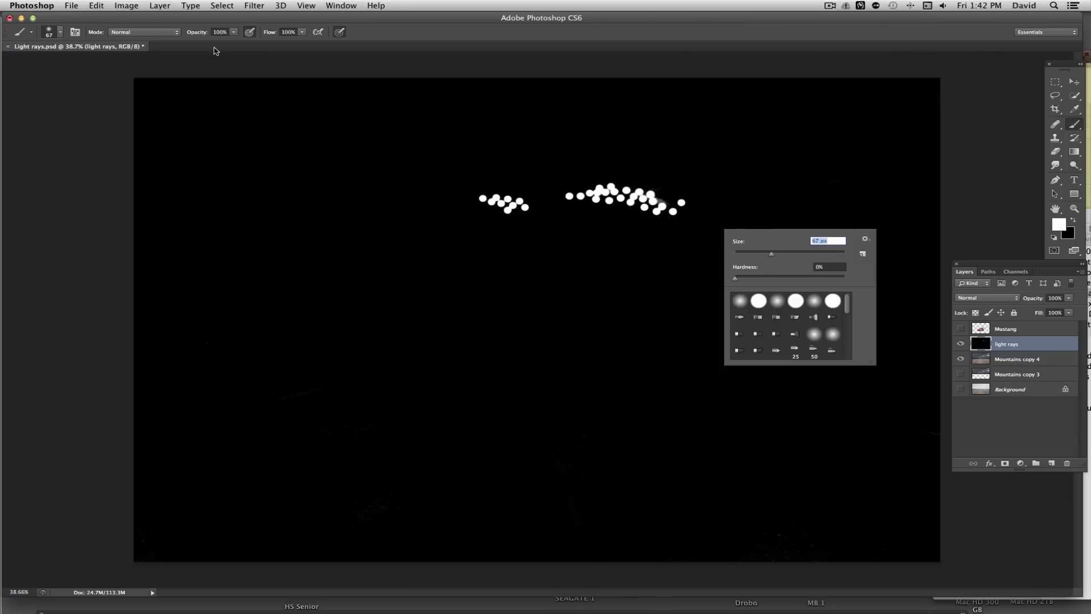
click(193, 33)
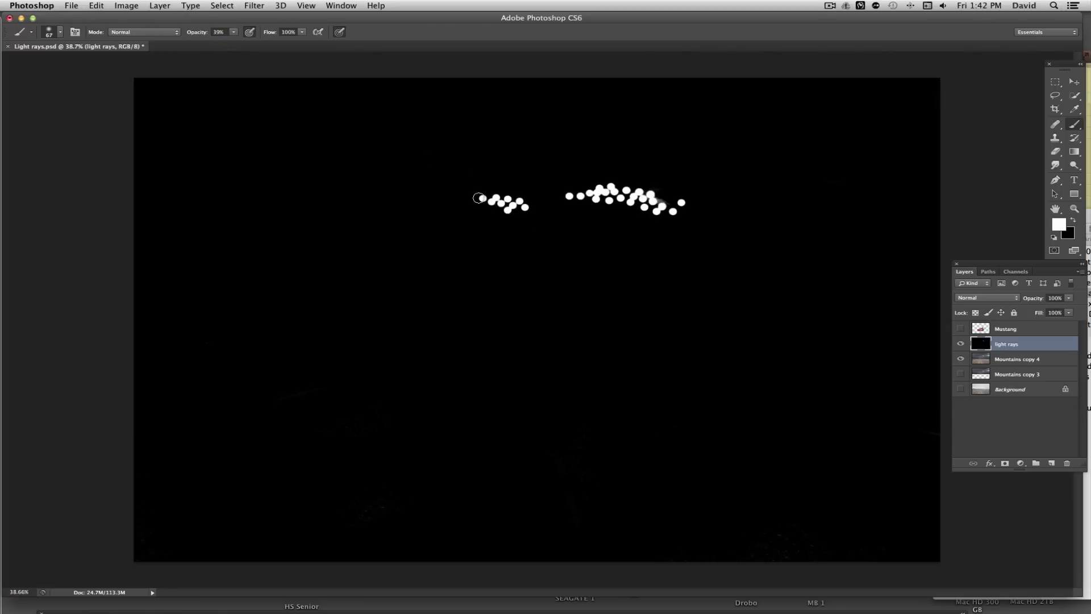
right_click(521, 206)
drag(576, 226, 577, 225)
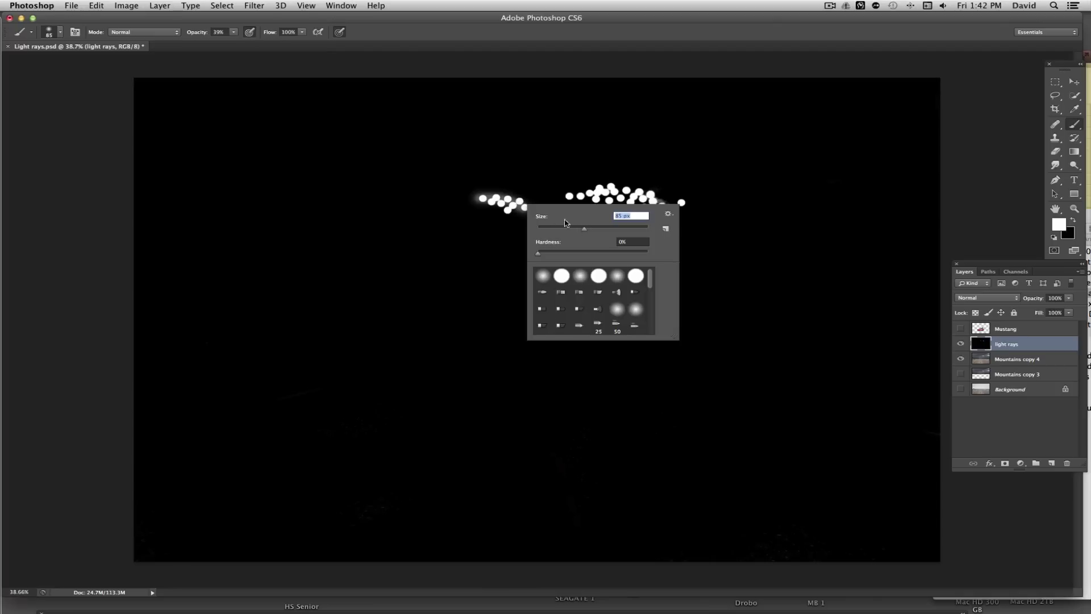
key(Return)
drag(480, 198, 554, 213)
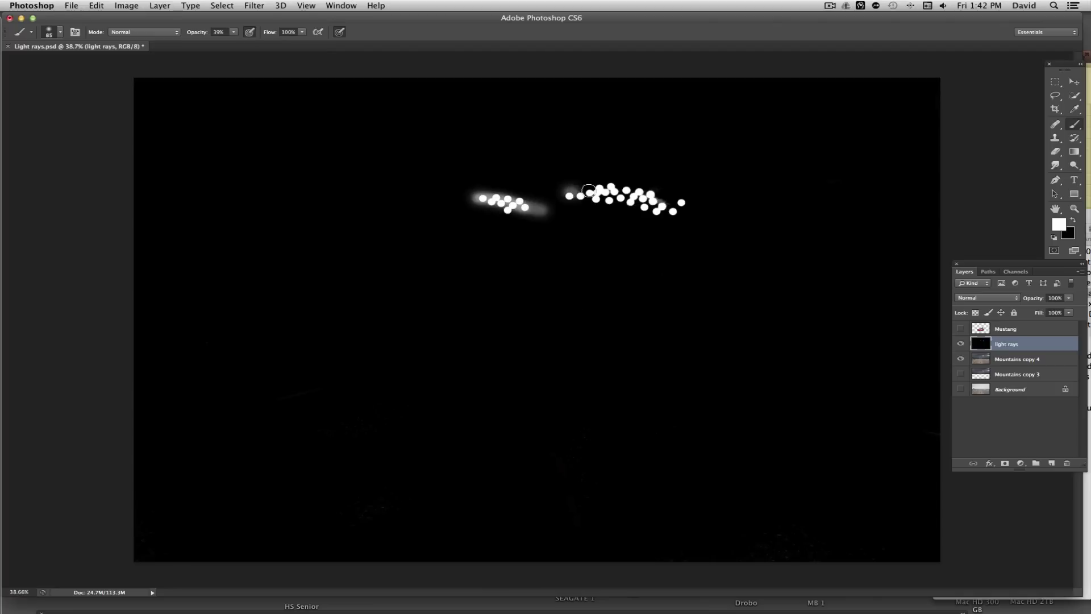
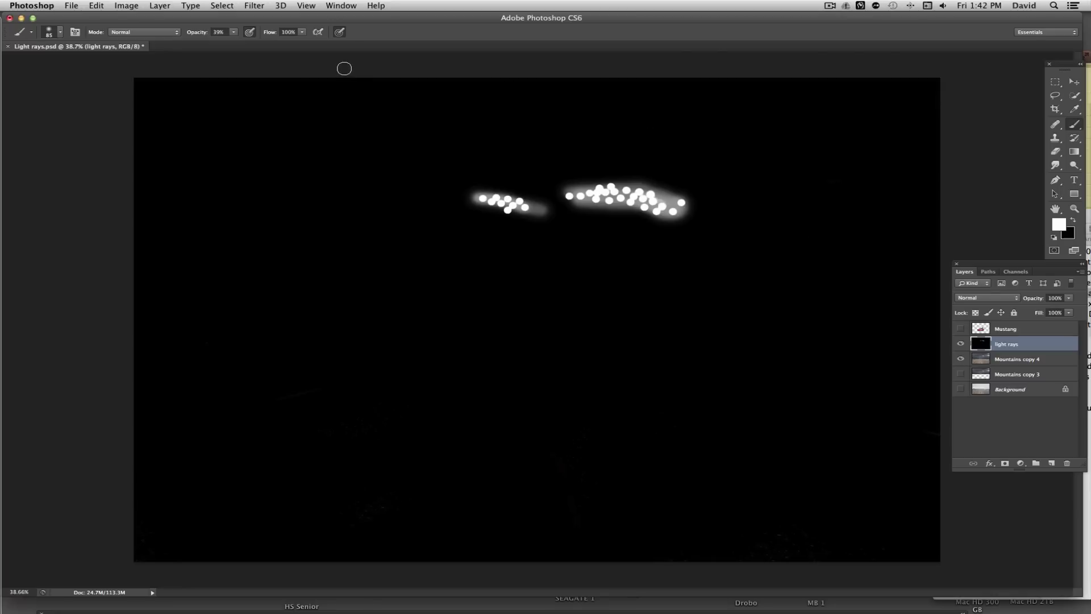
Apply a Radial Blur to the light rays layer with amount 85, Zoom method, Good quality and the blur center at the top edge
click(254, 7)
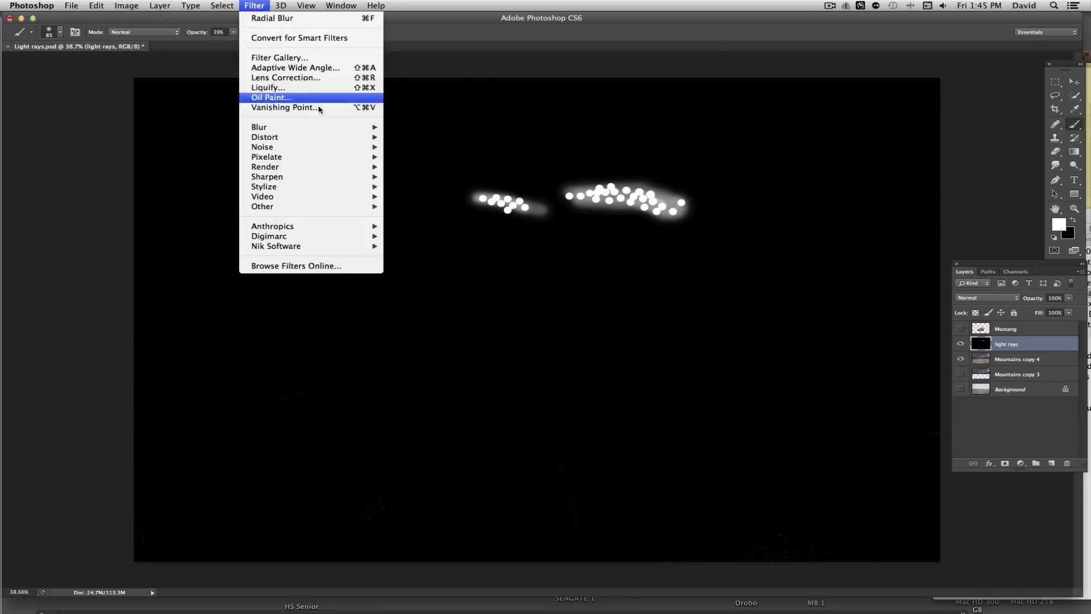
mouse_move(332, 127)
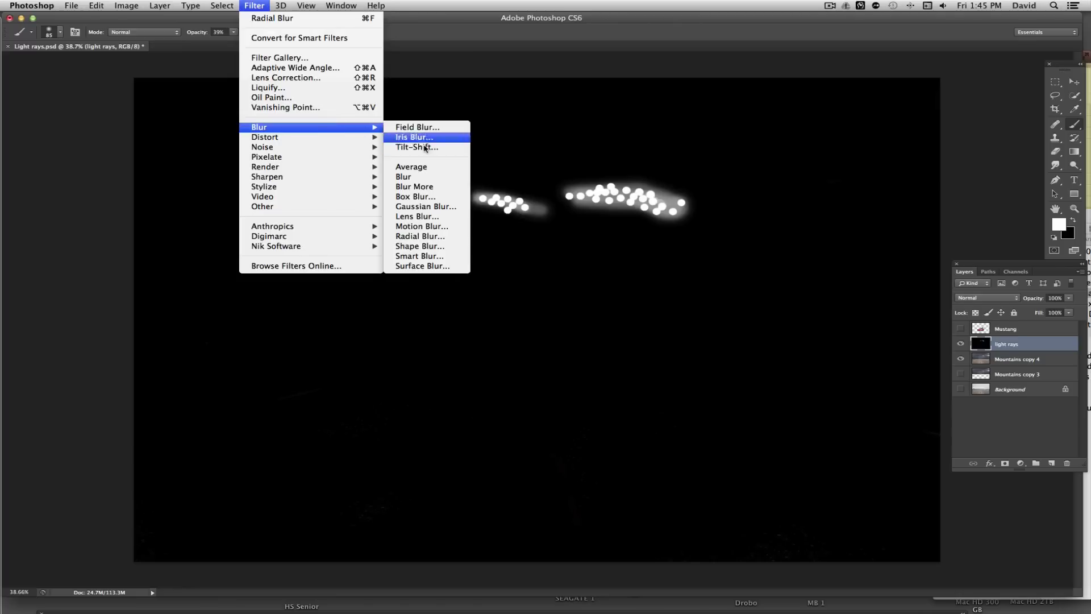
click(420, 236)
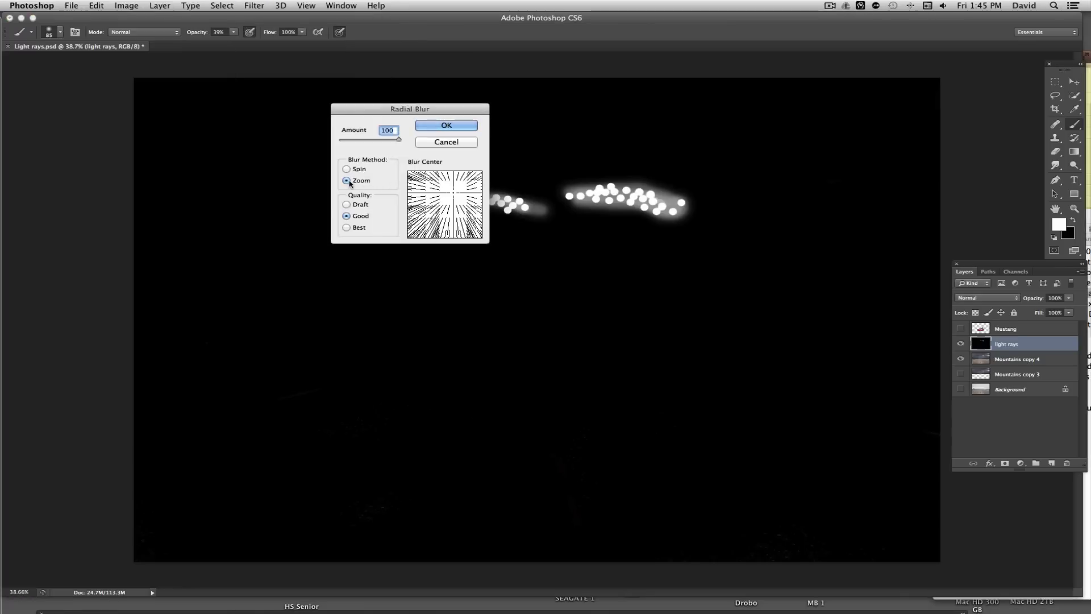
click(390, 140)
drag(390, 138, 391, 139)
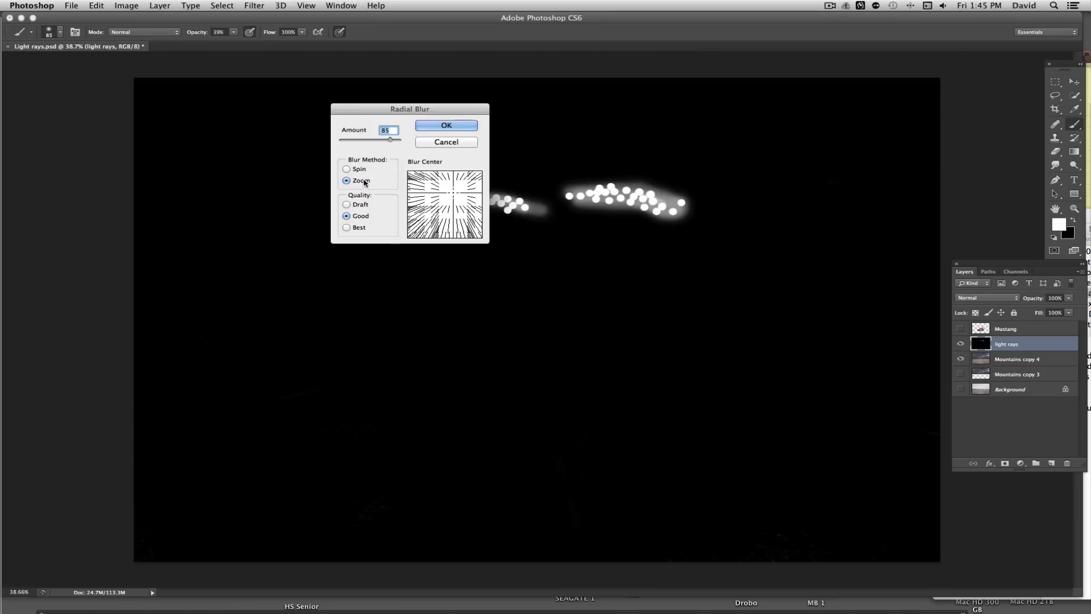
click(452, 175)
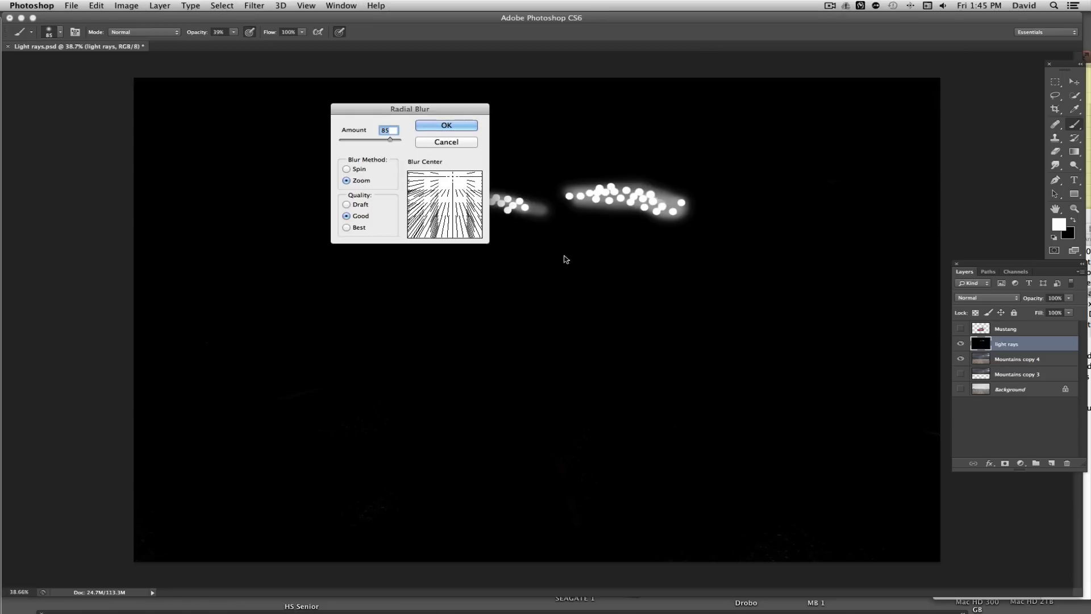
click(453, 173)
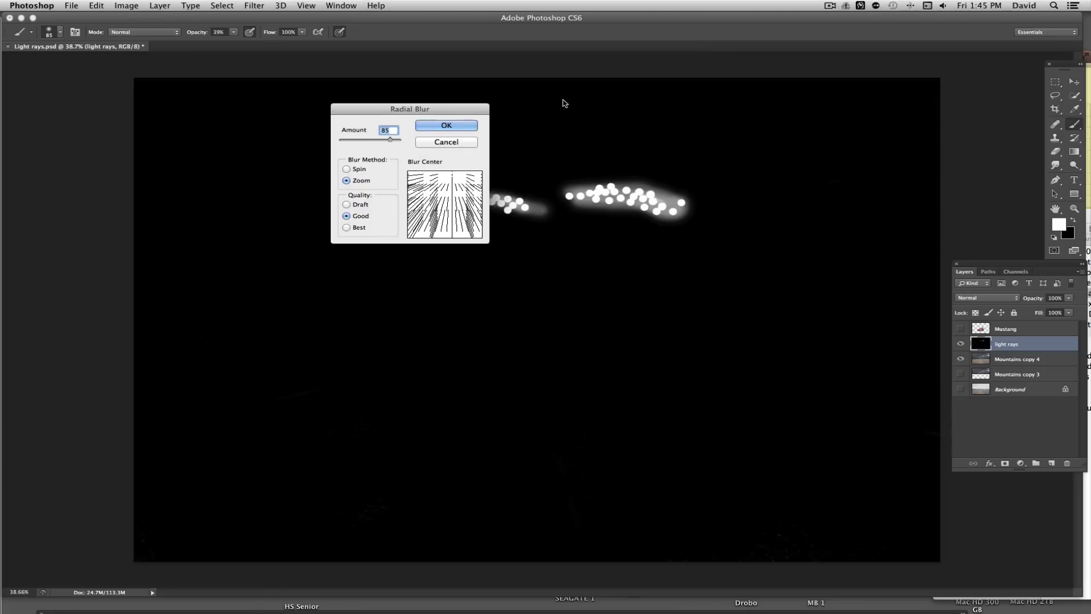
drag(458, 199, 458, 168)
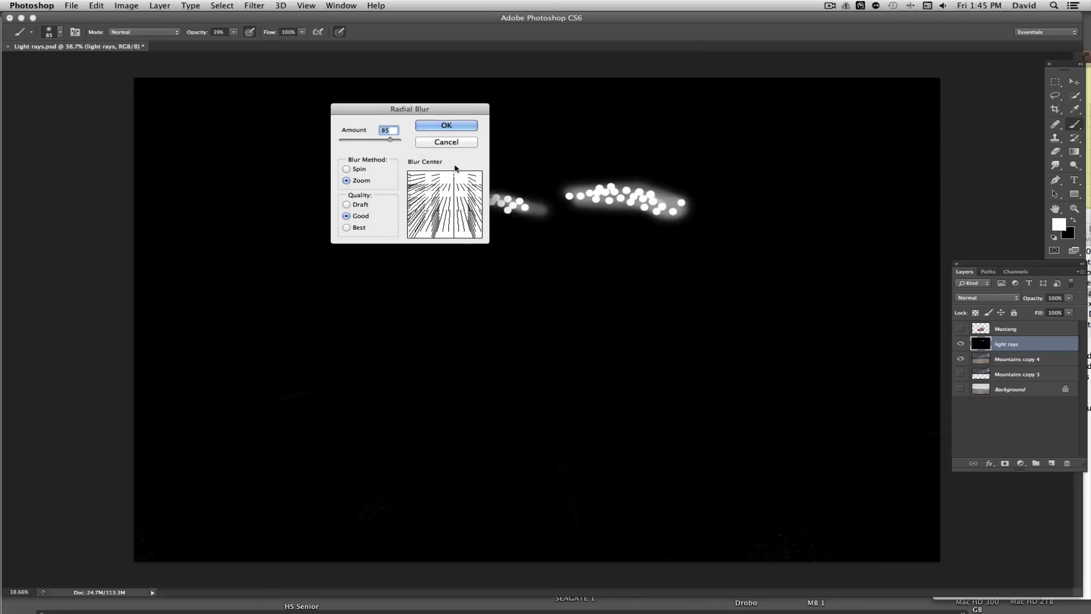
click(458, 124)
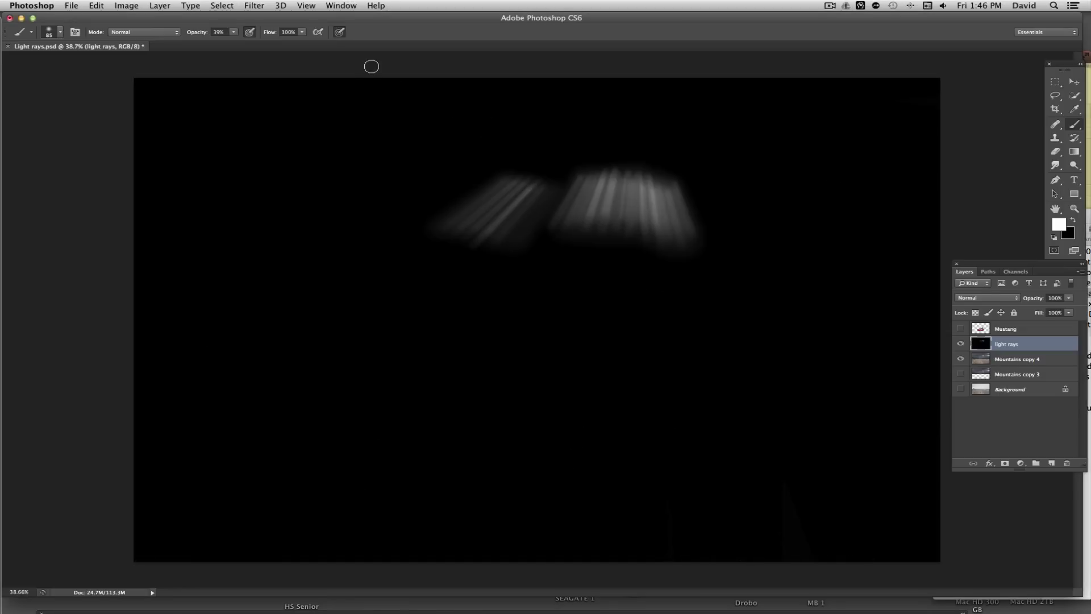
Repeat the Radial Blur on the light rays layer until the rays stretch down to the image's lower edge
click(259, 7)
click(260, 18)
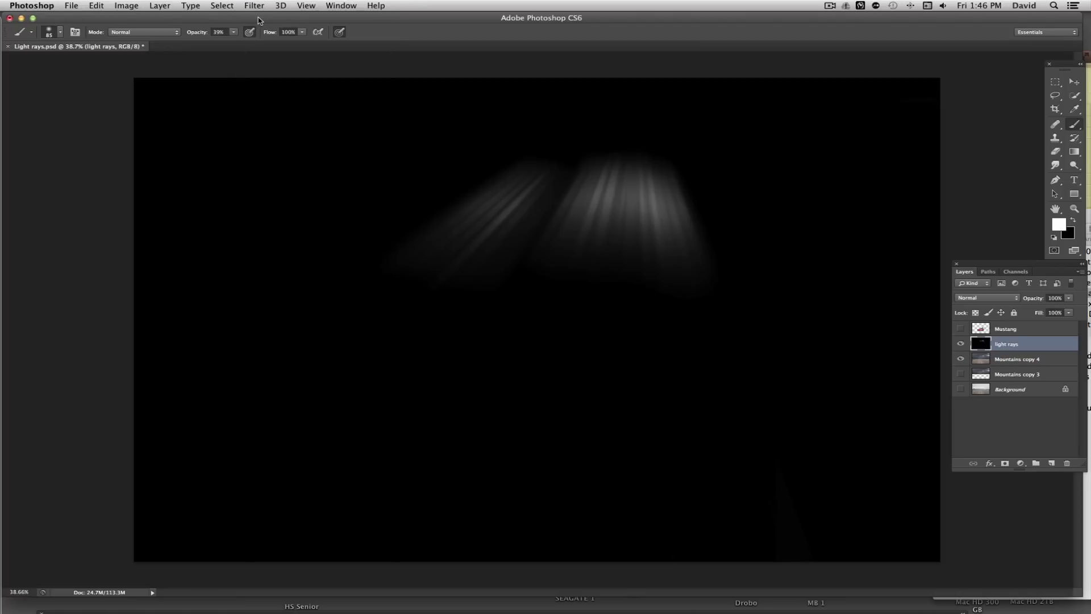
click(260, 8)
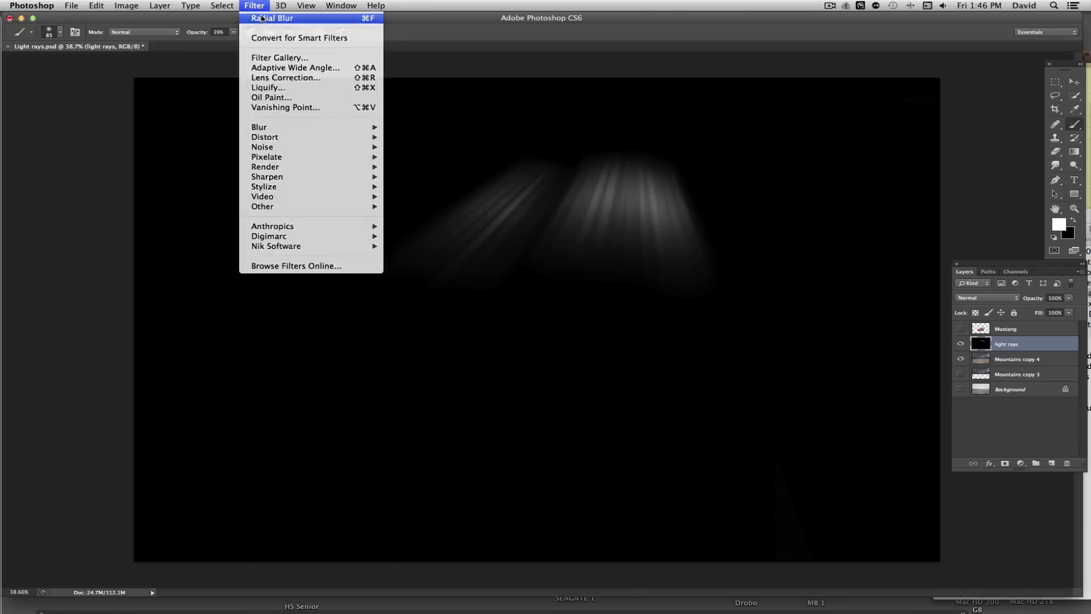
click(260, 17)
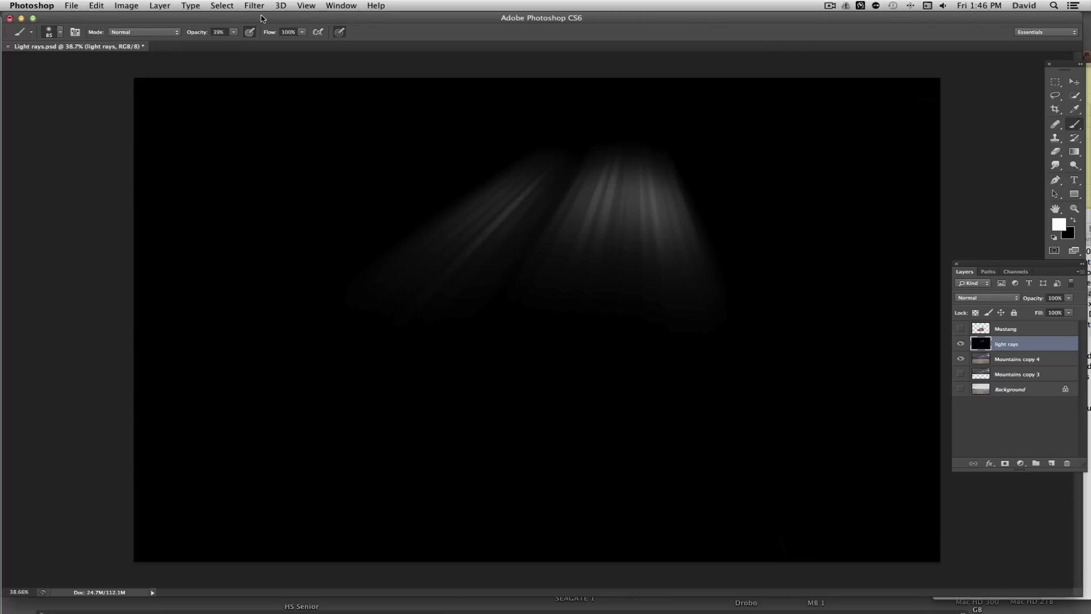
click(261, 13)
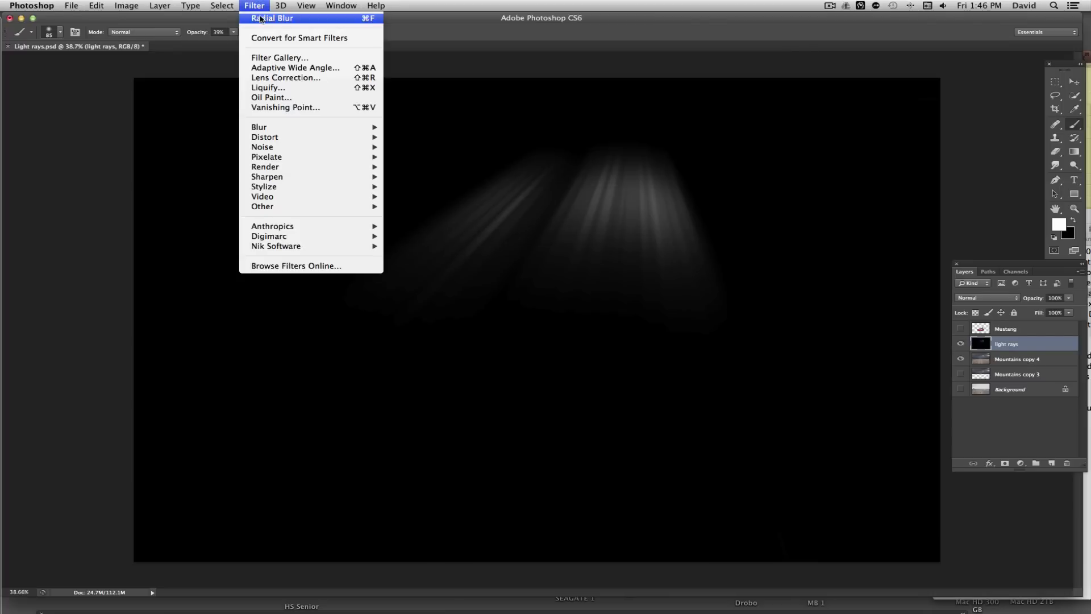
click(260, 18)
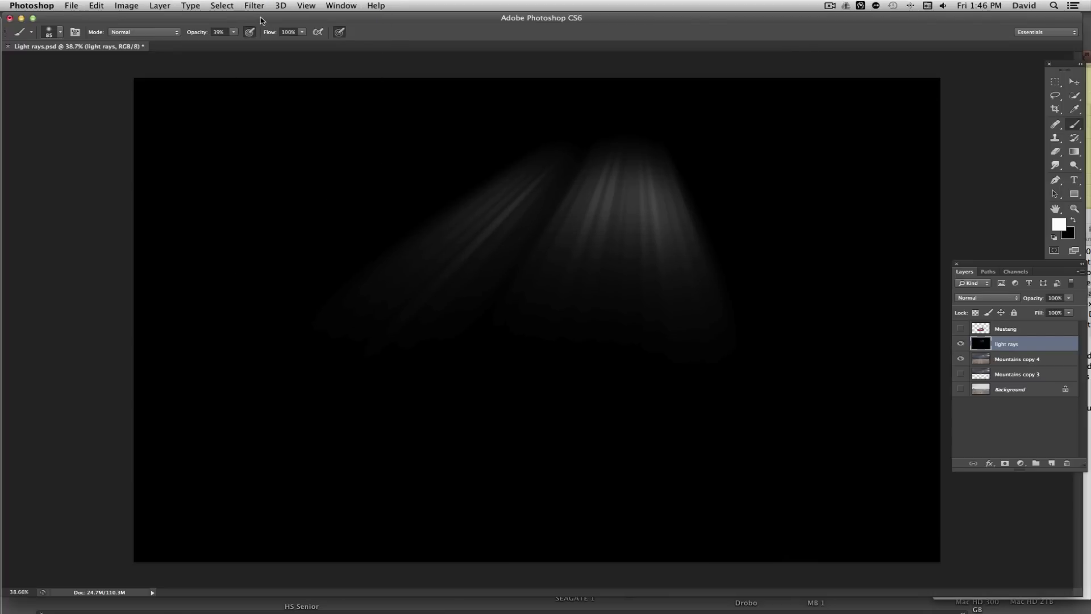
key(super+f)
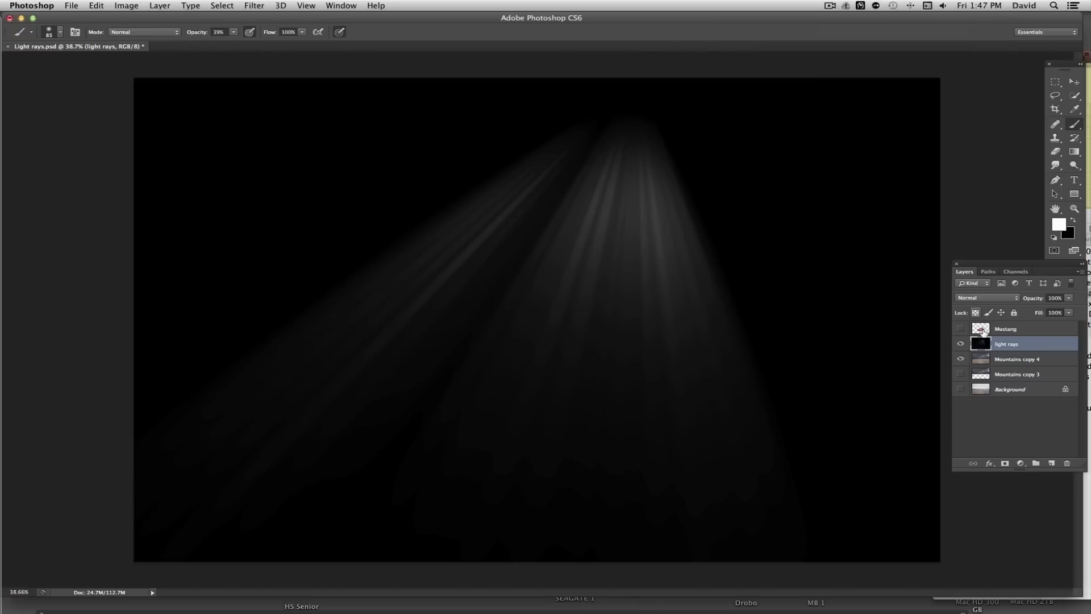
Raise the brightness of the light rays layer to 98 with a Brightness/Contrast adjustment
click(131, 7)
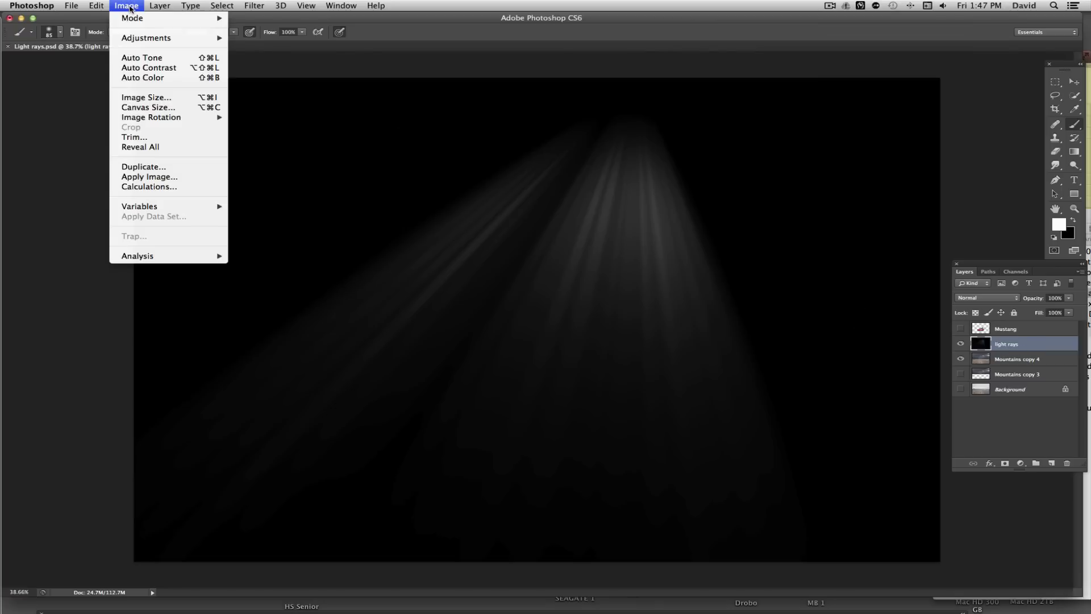
mouse_move(143, 37)
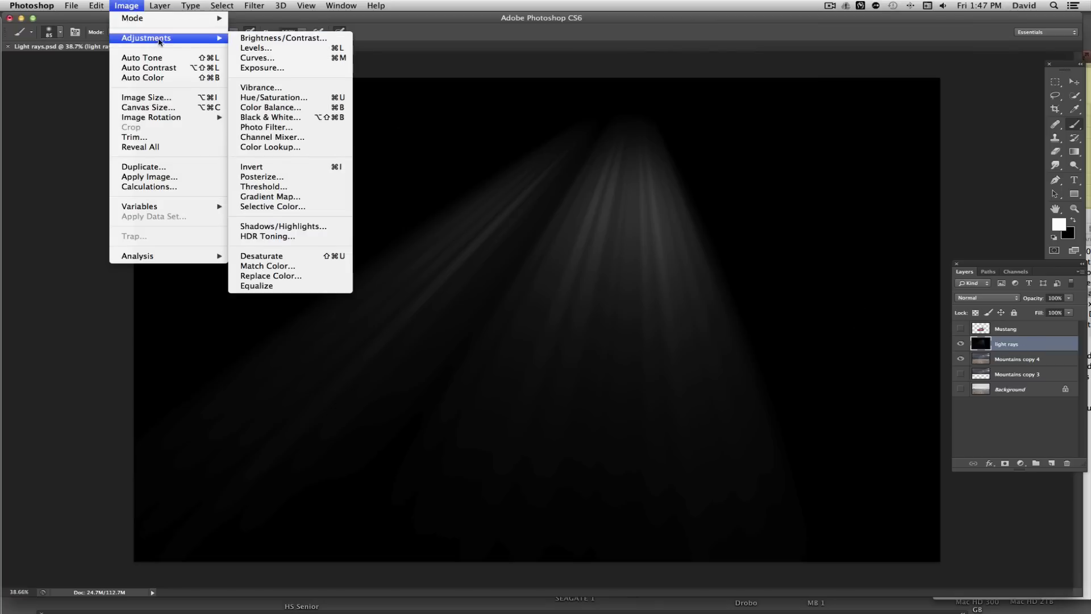
click(254, 39)
drag(815, 388, 851, 385)
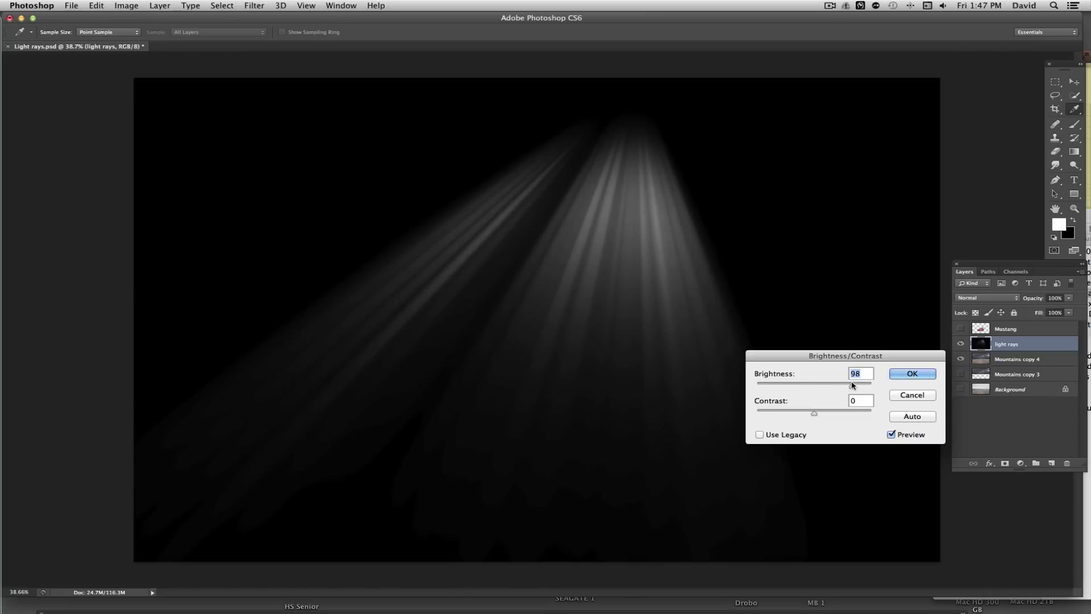
click(912, 373)
key(b)
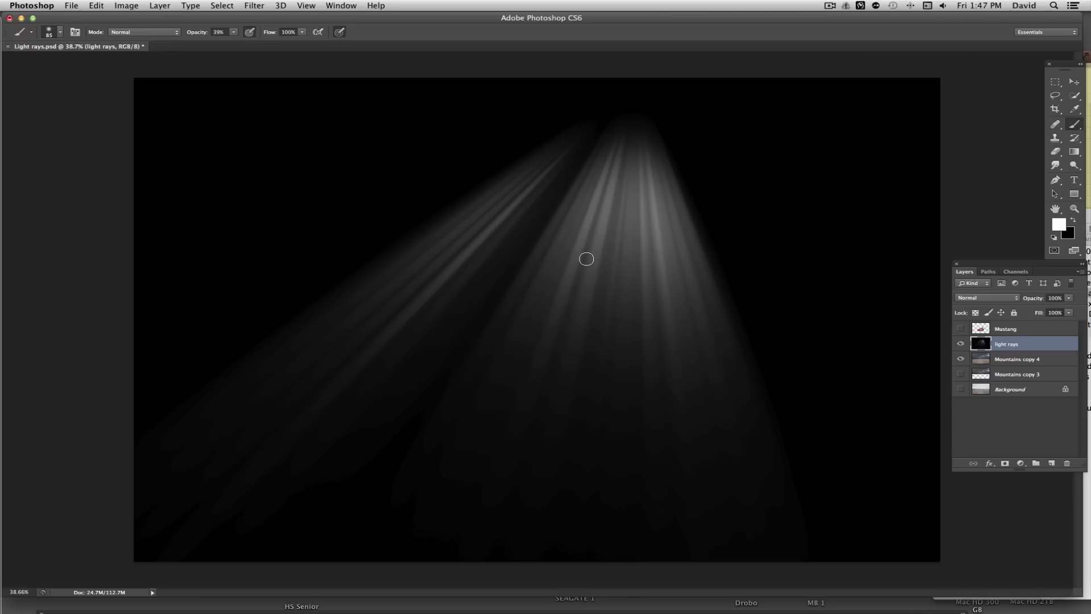
Soften the streaks on the light rays layer with a Gaussian Blur
click(263, 8)
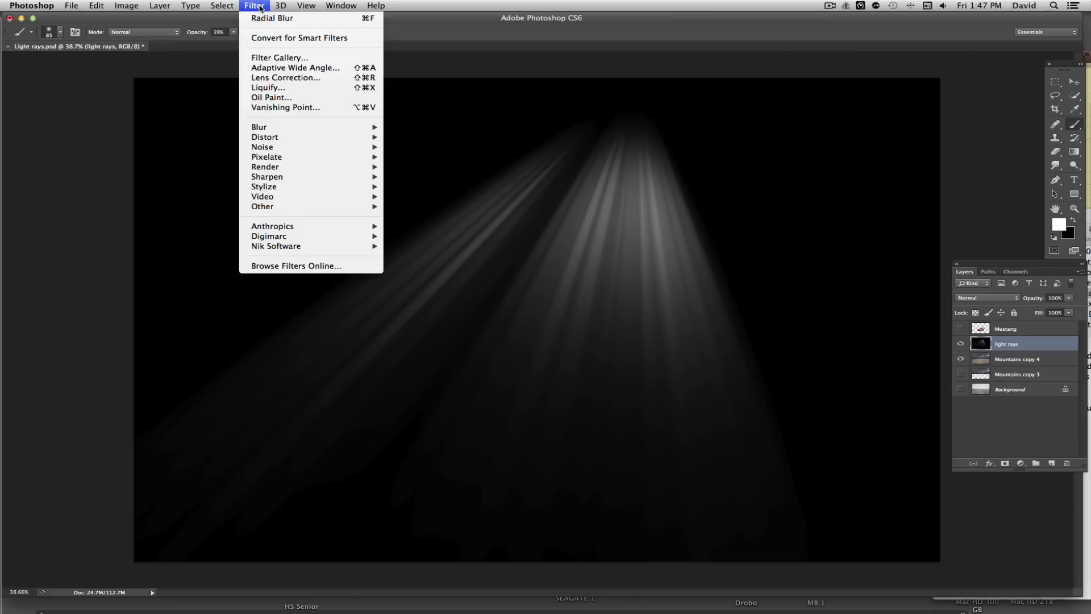
mouse_move(323, 126)
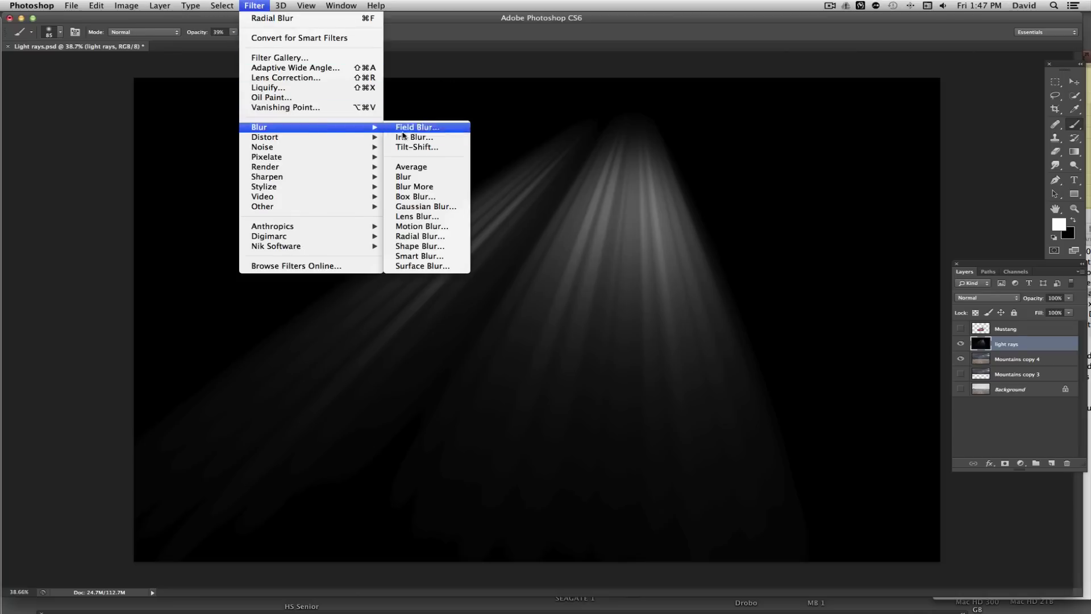
click(435, 206)
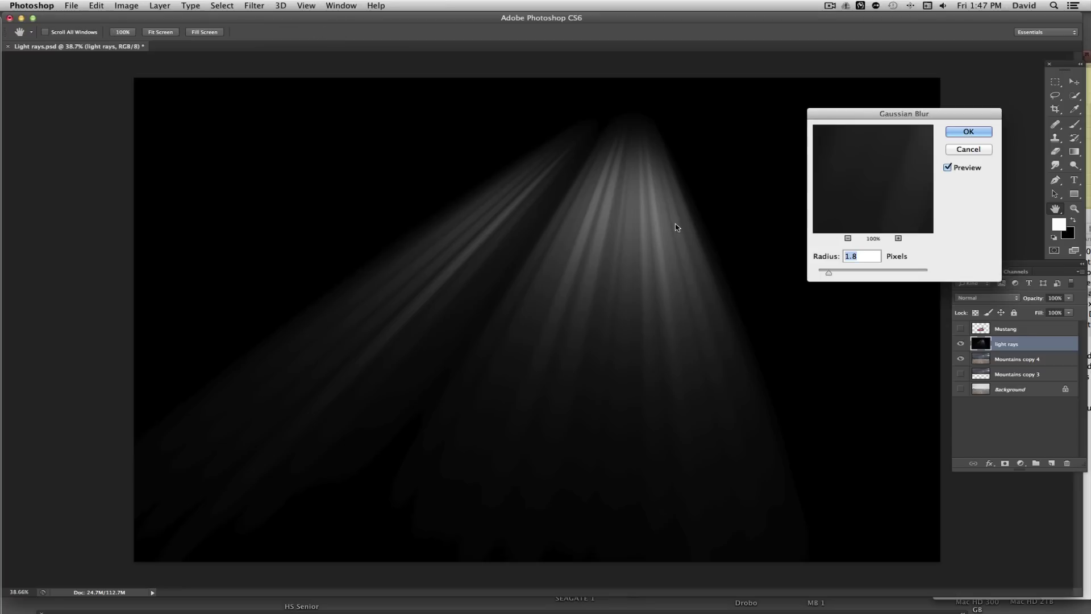
drag(832, 278, 863, 274)
click(958, 133)
key(b)
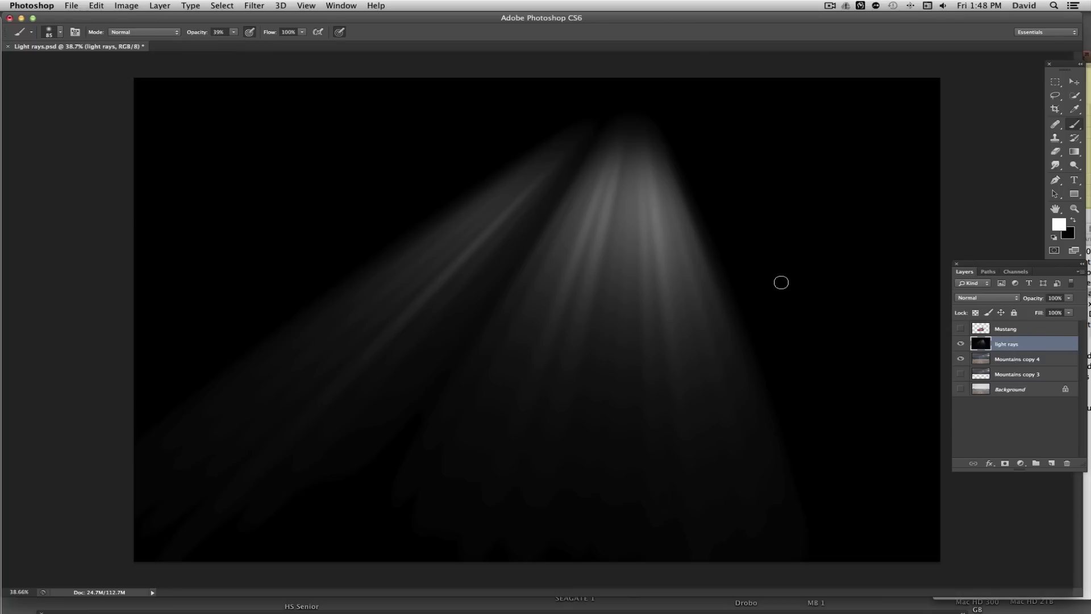
Set the light rays layer's blend mode to Screen and move the rays down to start at the cloud break
click(983, 300)
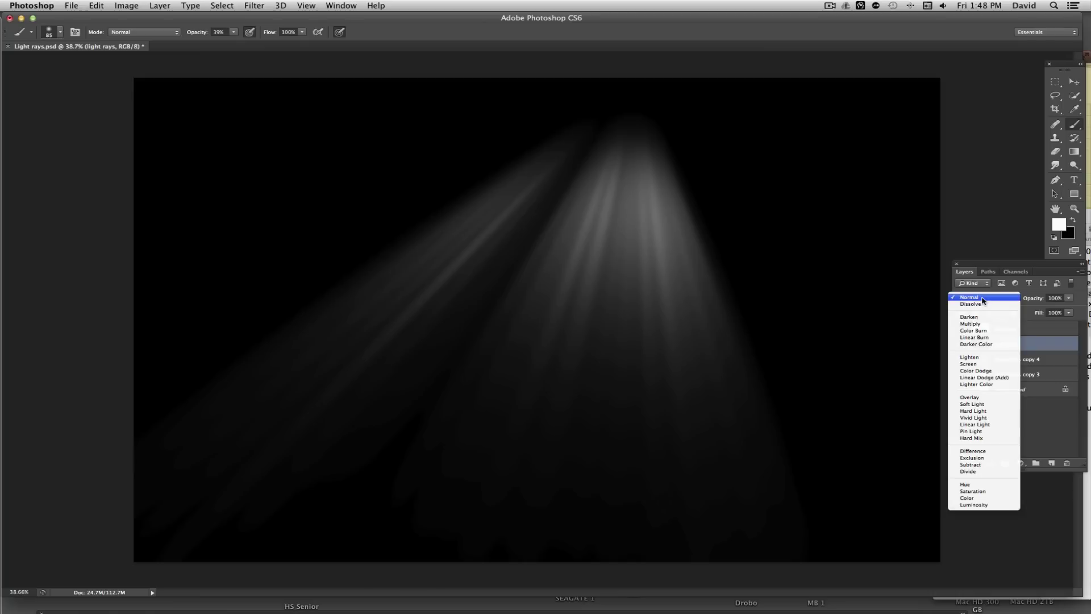
click(980, 364)
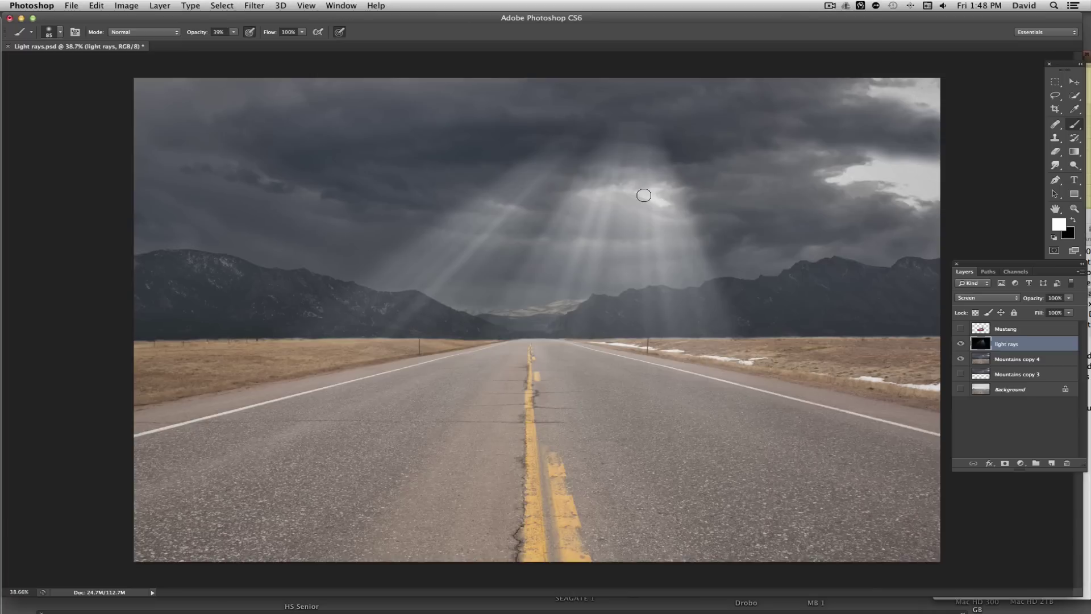
click(1073, 81)
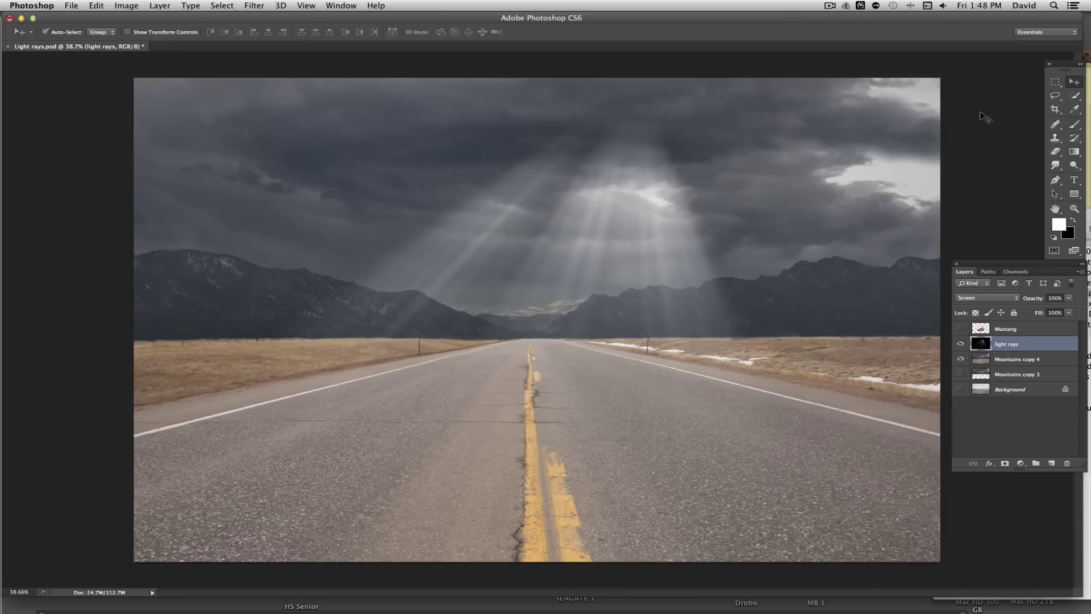
drag(631, 196, 642, 238)
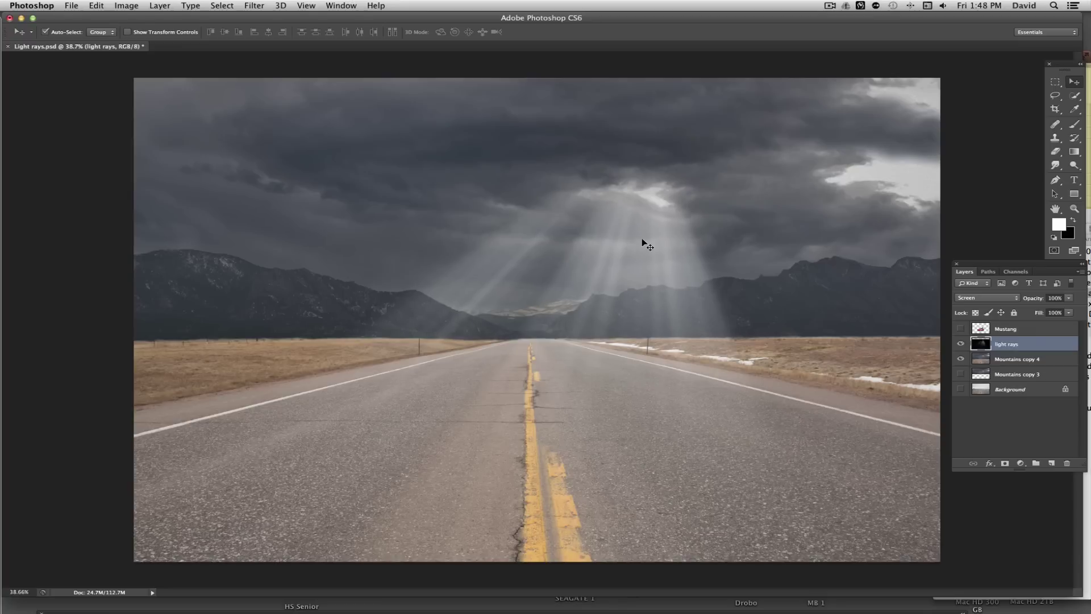
Enlarge the light rays slightly with Free Transform and realign their origin with the bright cloud break
key(super+t)
drag(850, 223, 848, 212)
drag(972, 168, 987, 151)
drag(666, 242, 679, 268)
key(Return)
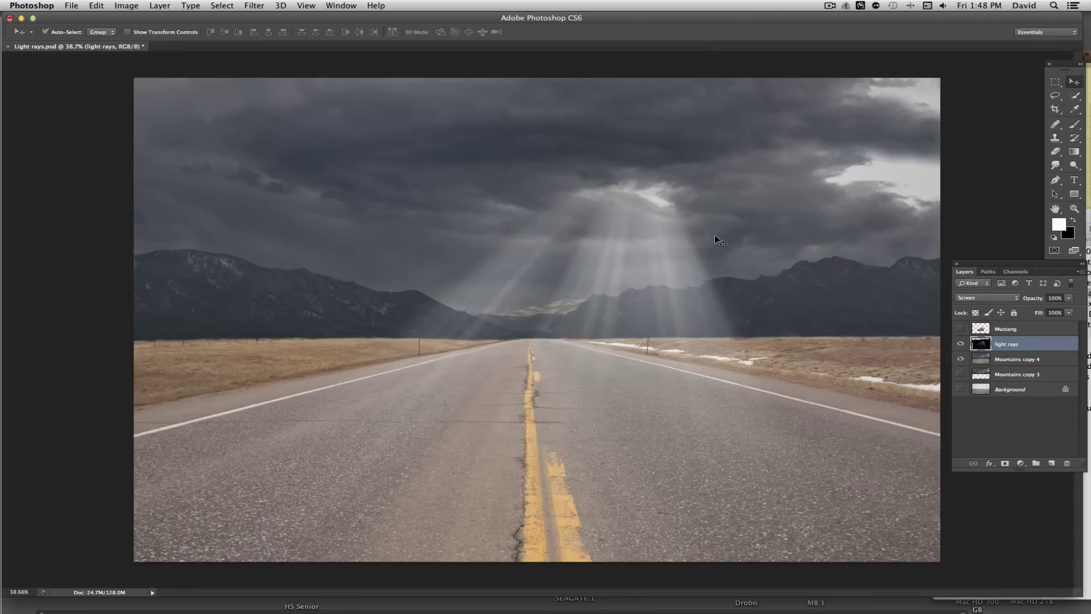
Show the Mustang layer and darken the background with a new black-filled layer above Mountains copy 4 at 48% opacity
click(961, 329)
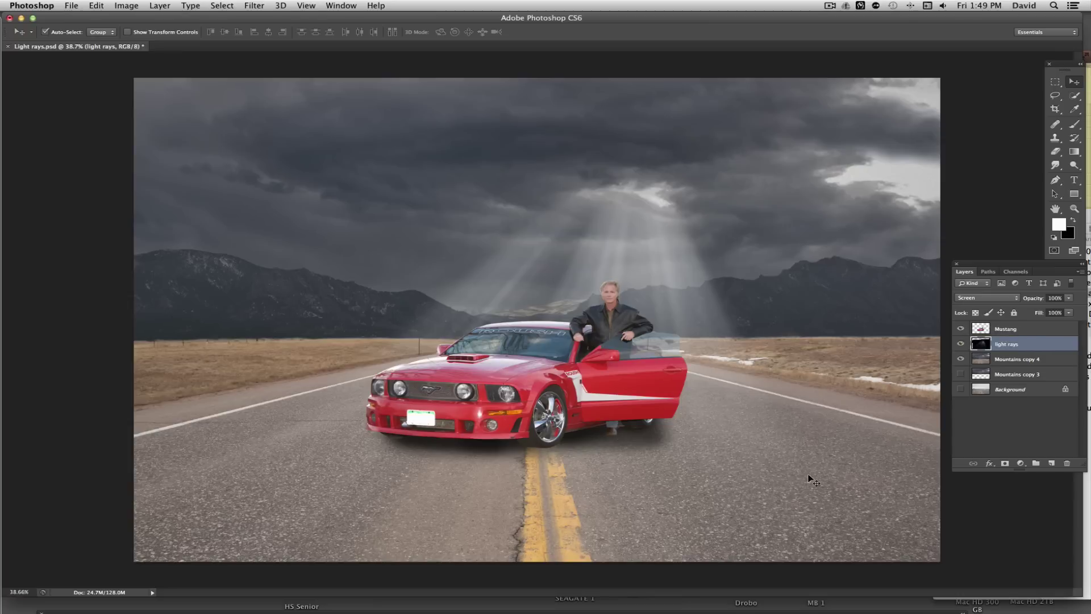
key(alt+bracketleft)
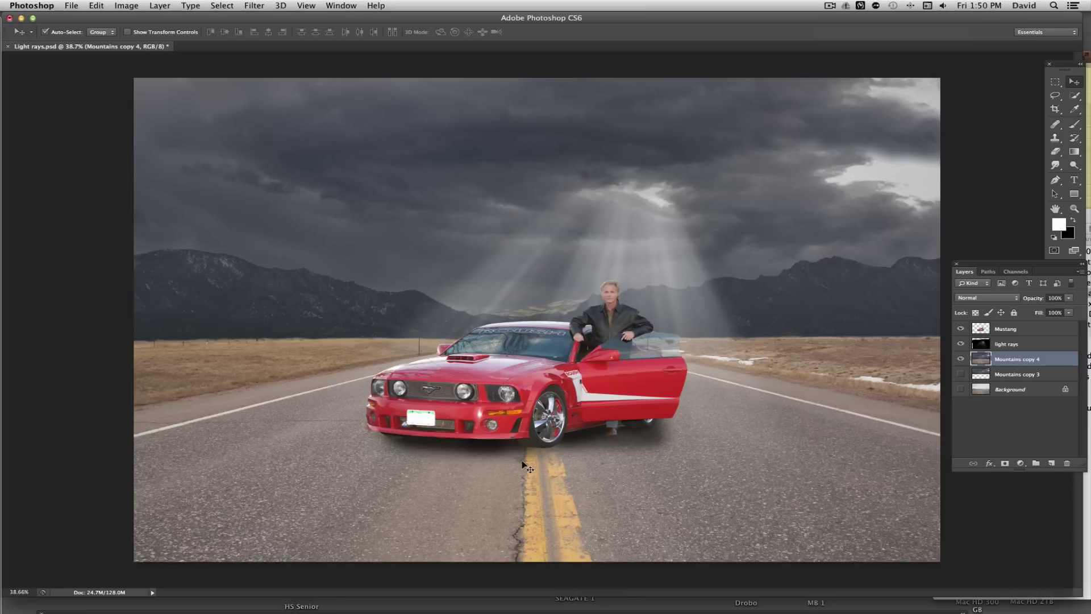
click(1052, 463)
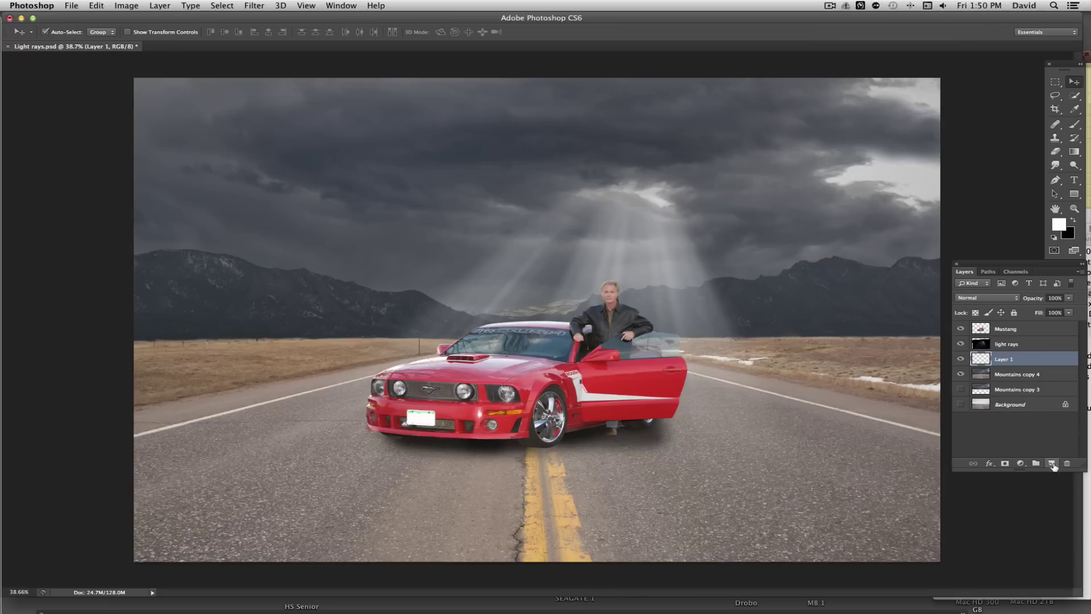
click(99, 5)
click(102, 178)
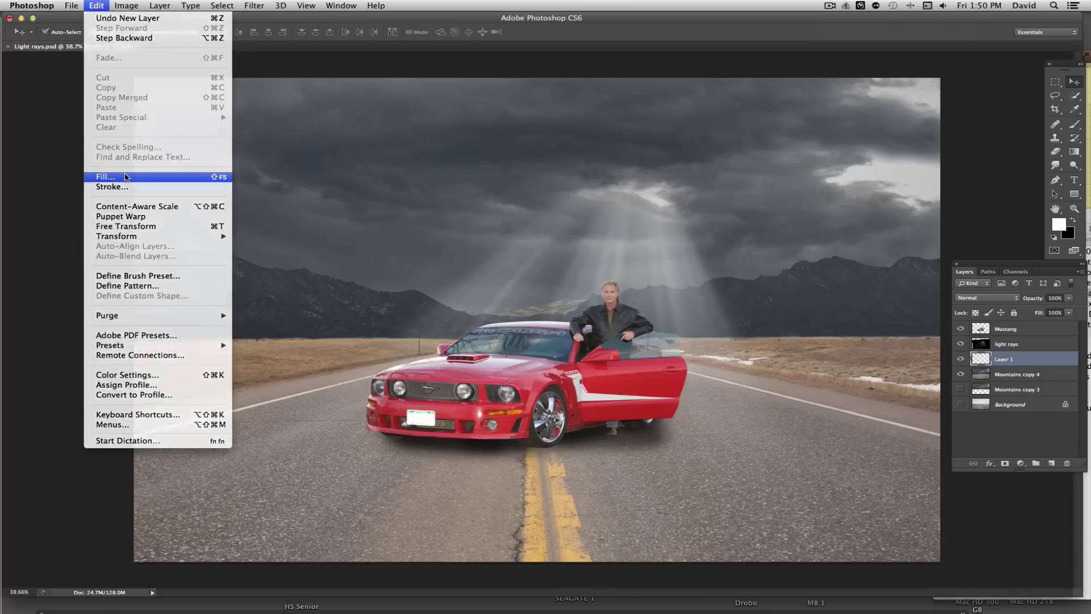
click(572, 231)
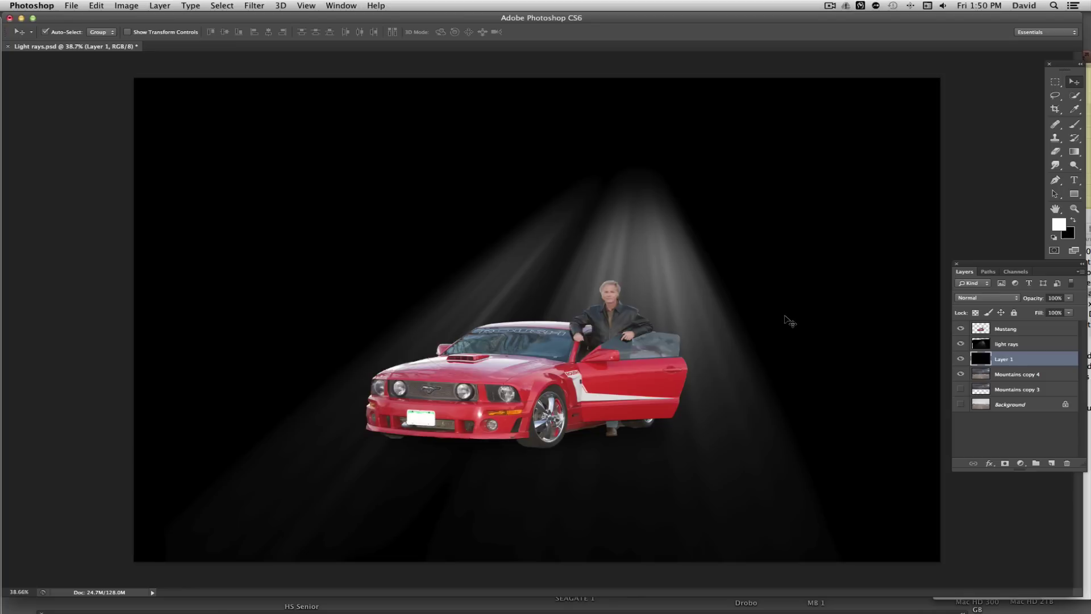
drag(1042, 301, 1032, 302)
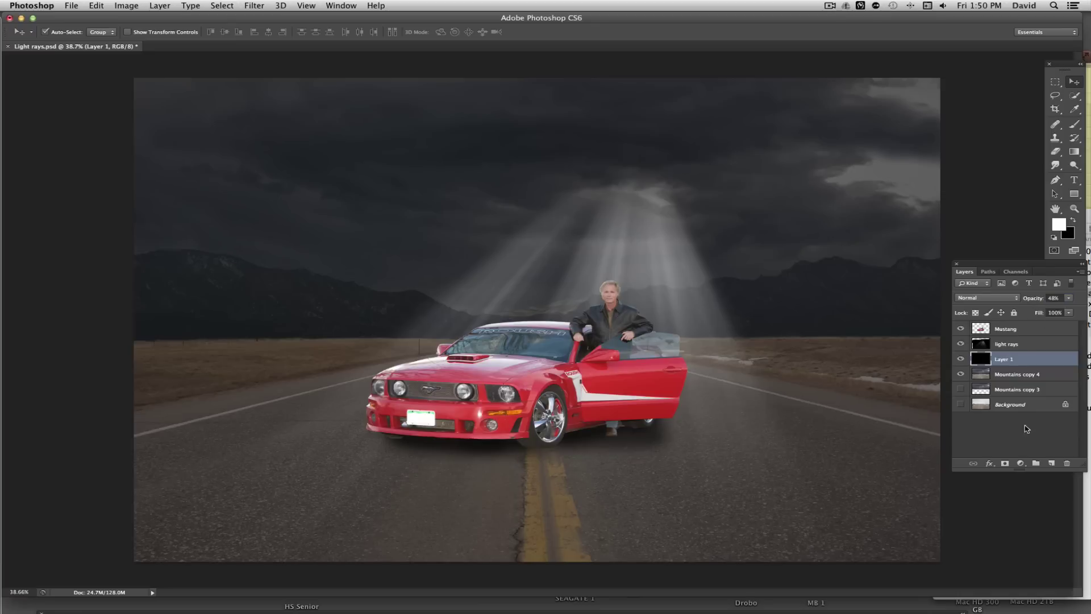
Add a layer mask to the black layer and set up a soft black brush at 416 px with 0% hardness
click(1005, 464)
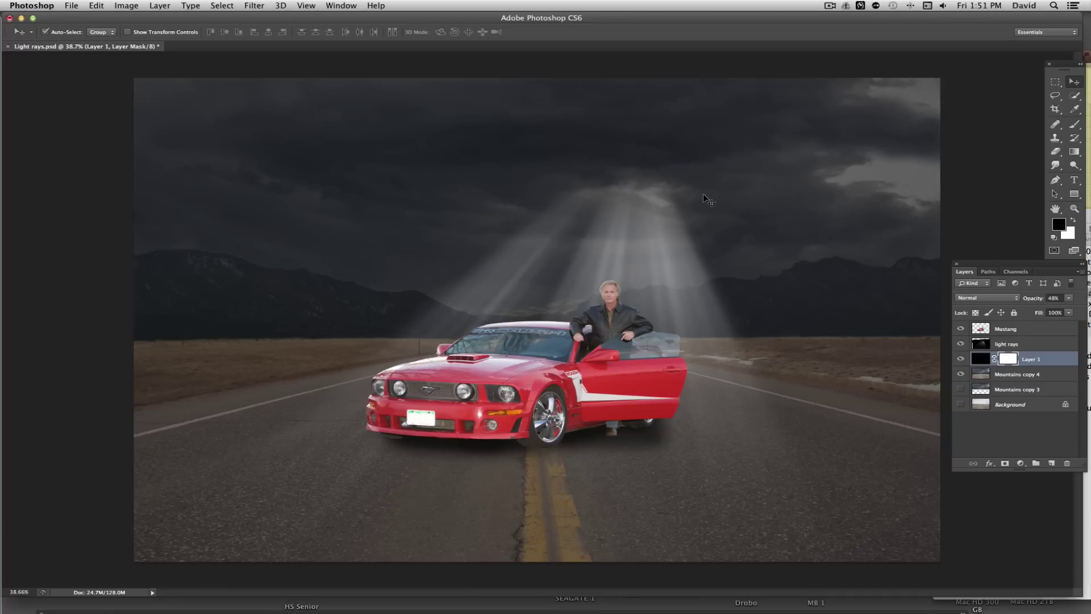
key(b)
right_click(819, 243)
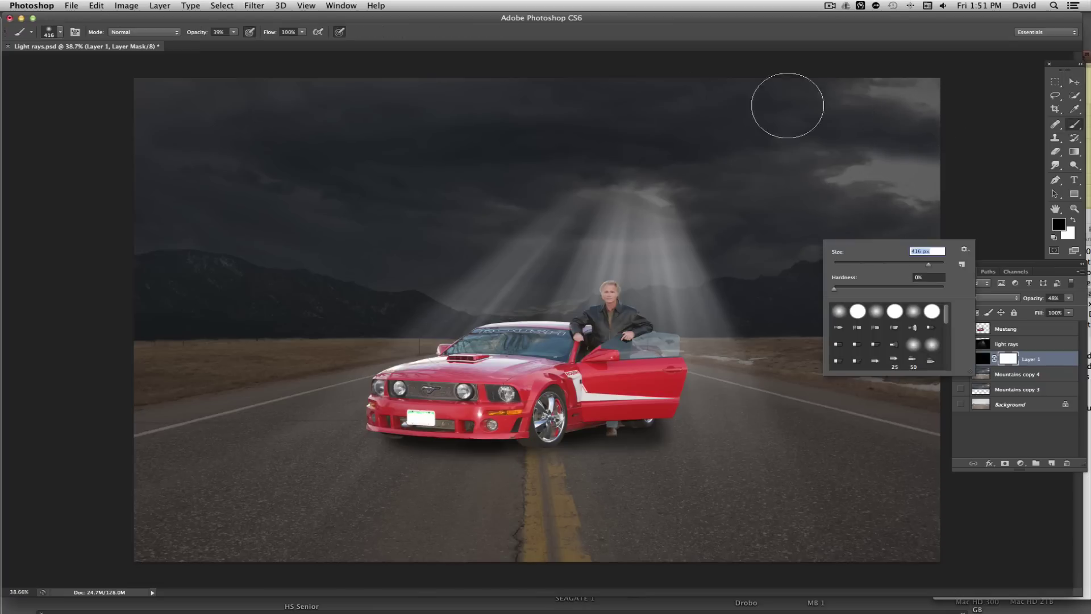
Paint black on the black layer's mask over the sky and mountains with a 426 px brush at 100% opacity, then swap to white
drag(192, 33, 465, 47)
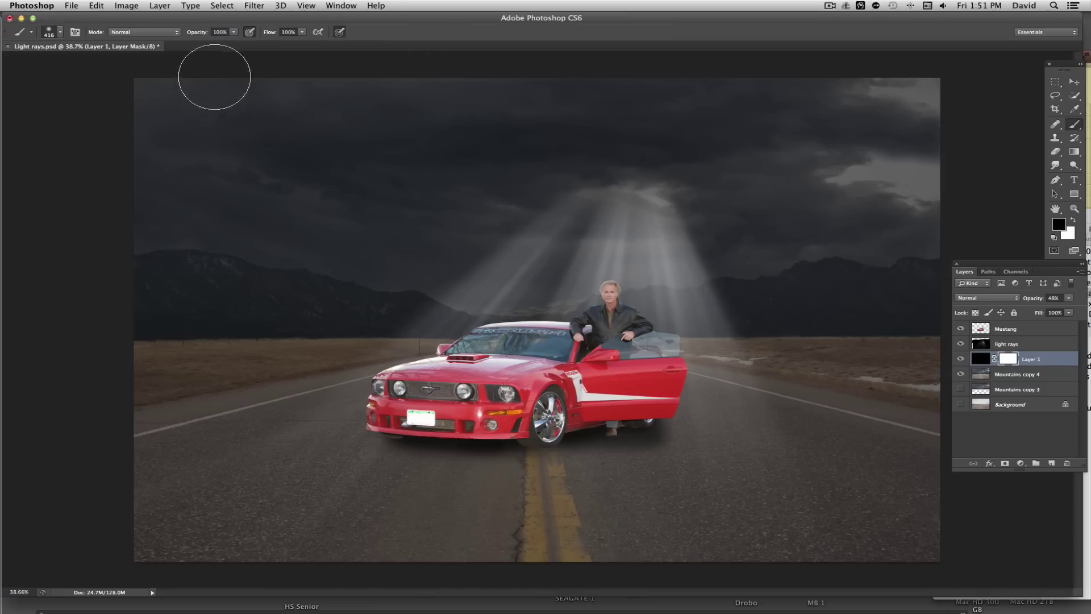
right_click(179, 95)
drag(238, 118, 293, 118)
mouse_move(132, 94)
mouse_down()
mouse_move(194, 100)
mouse_move(921, 130)
mouse_move(893, 146)
mouse_move(360, 185)
mouse_move(238, 201)
mouse_move(218, 216)
mouse_move(918, 227)
mouse_move(247, 201)
mouse_move(719, 190)
mouse_up()
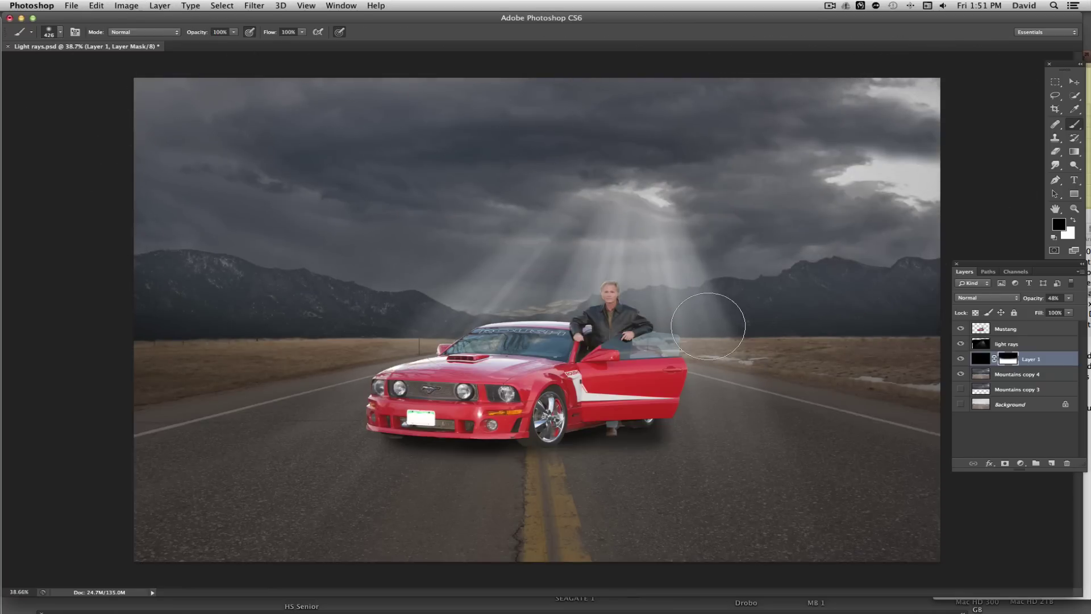
key(x)
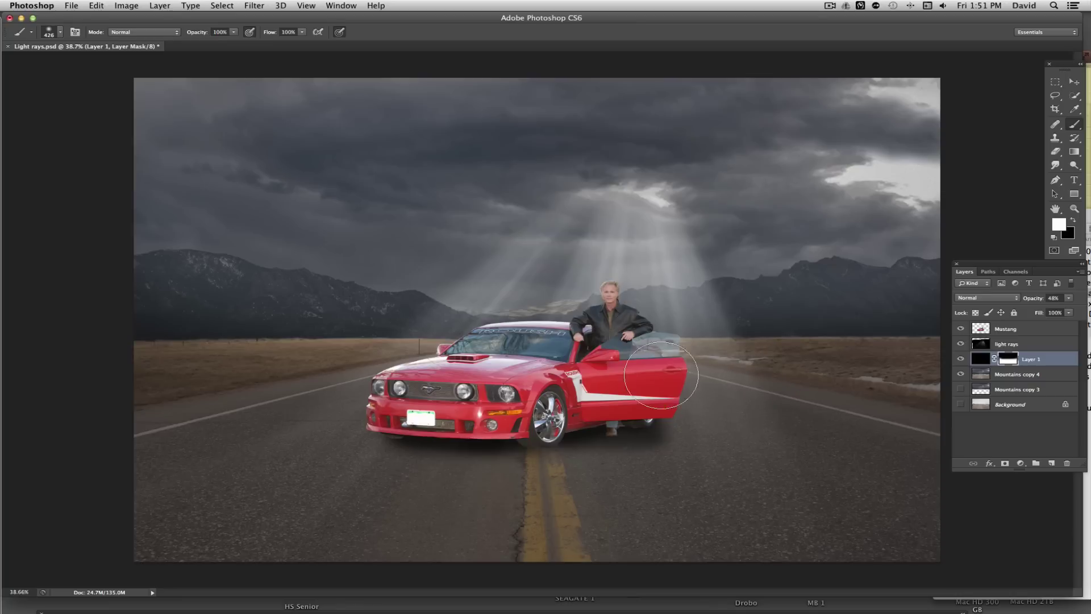
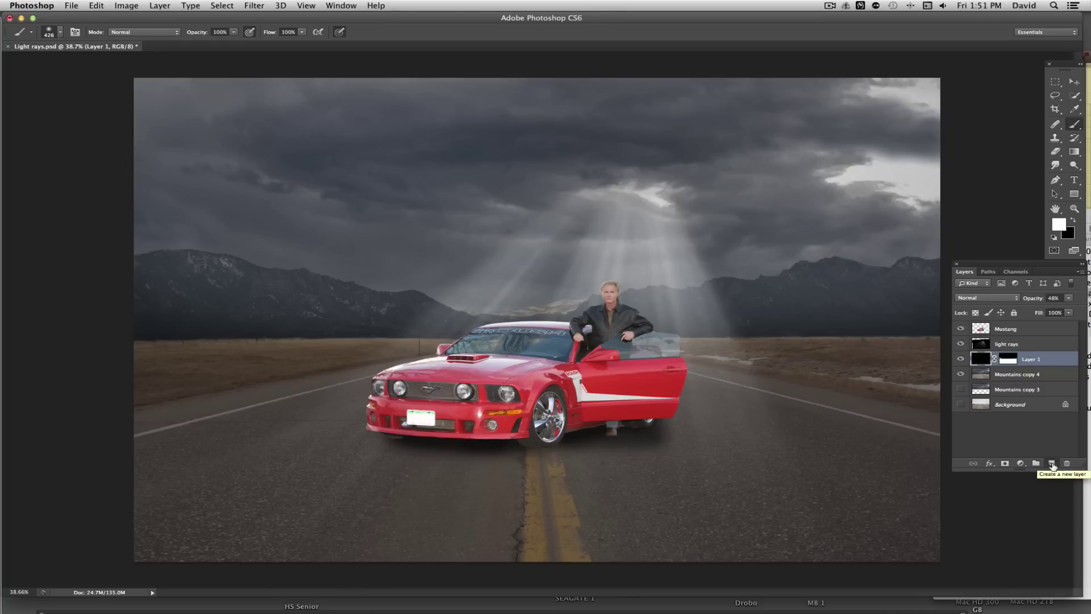
Add a new layer below the light rays and brush a soft white glow around the Mustang at 34% opacity
click(1052, 464)
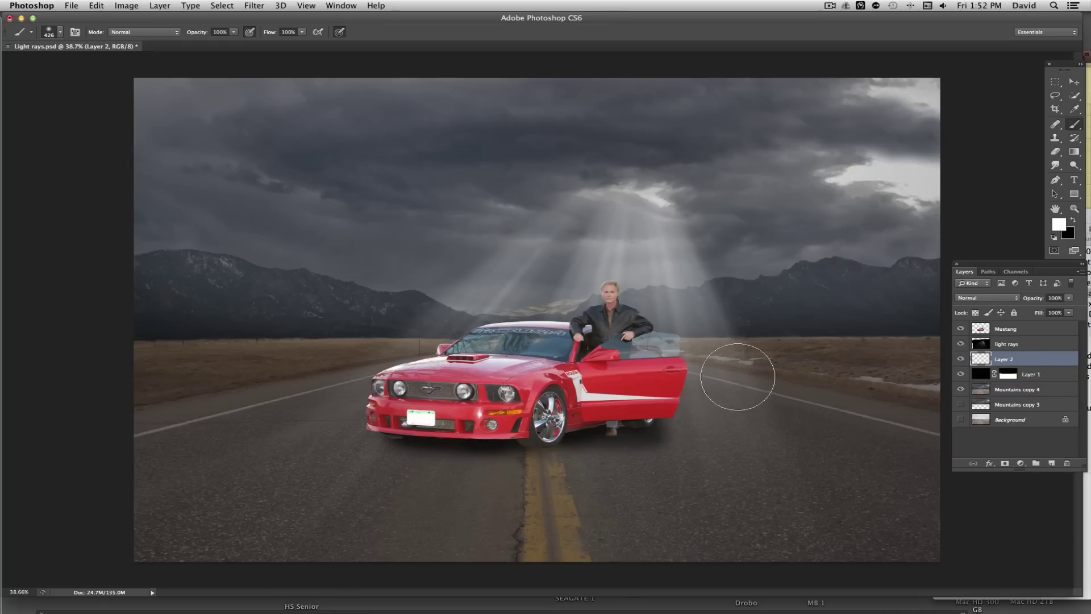
drag(208, 36, 169, 35)
drag(392, 357, 353, 377)
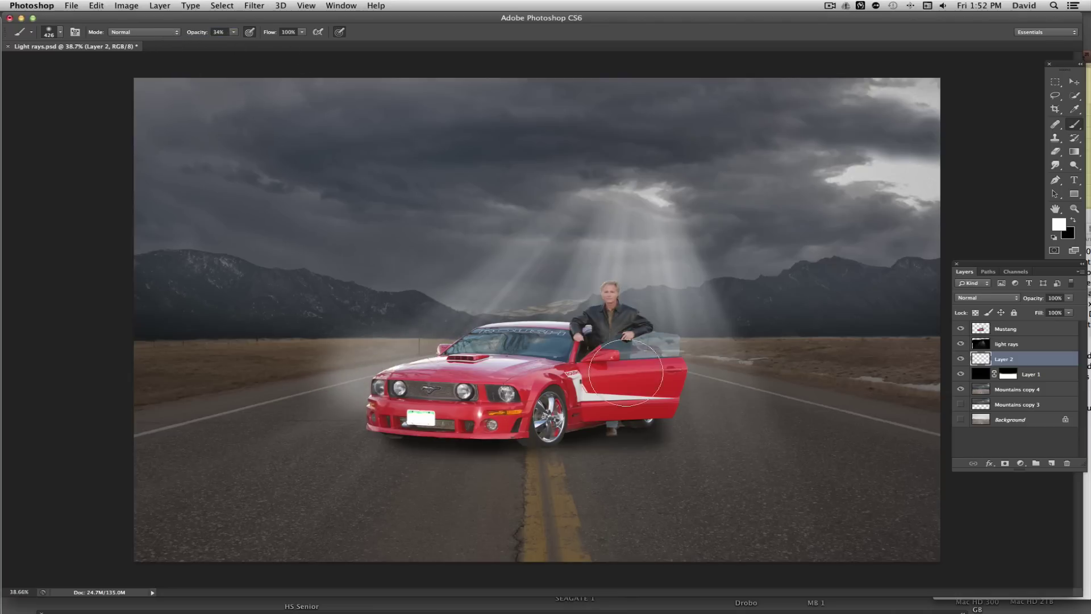
mouse_move(625, 372)
mouse_down()
mouse_move(749, 383)
mouse_move(639, 410)
mouse_move(684, 427)
mouse_move(487, 439)
mouse_move(396, 427)
mouse_move(491, 394)
mouse_move(390, 397)
mouse_up()
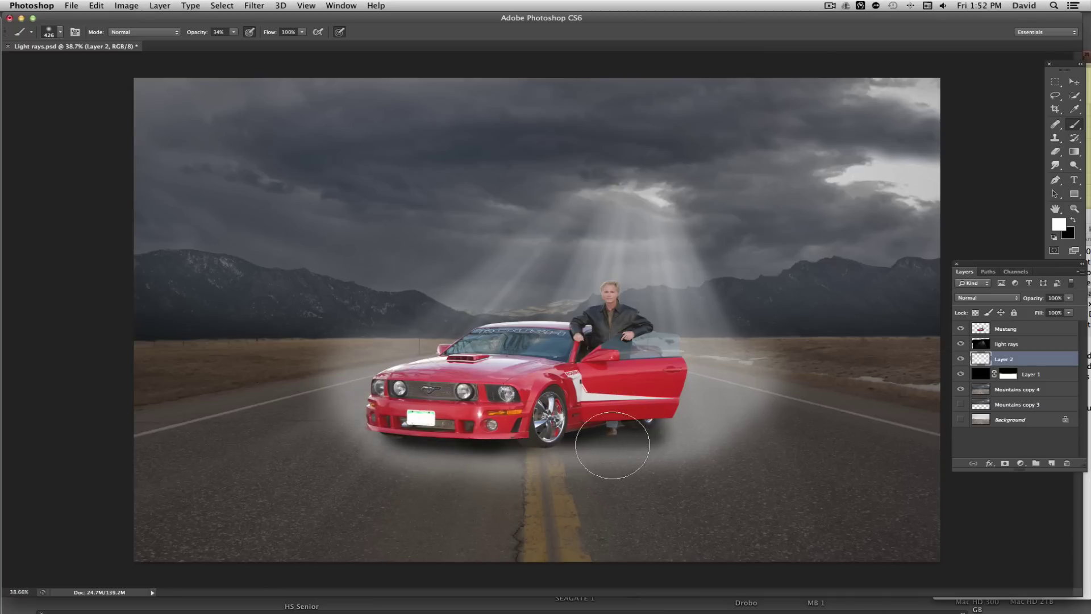
Trim the white glow in front of and behind the car with a 289 px Eraser at 60% opacity
key(e)
mouse_move(588, 454)
mouse_down()
mouse_move(475, 488)
mouse_move(441, 485)
mouse_move(584, 493)
mouse_move(577, 458)
mouse_up()
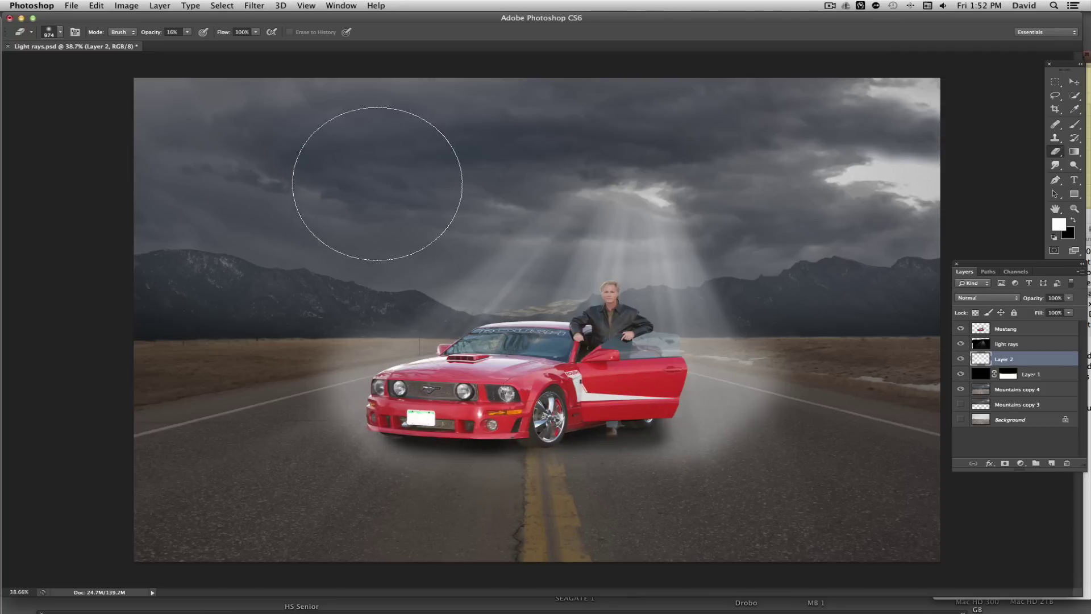
drag(160, 35, 185, 35)
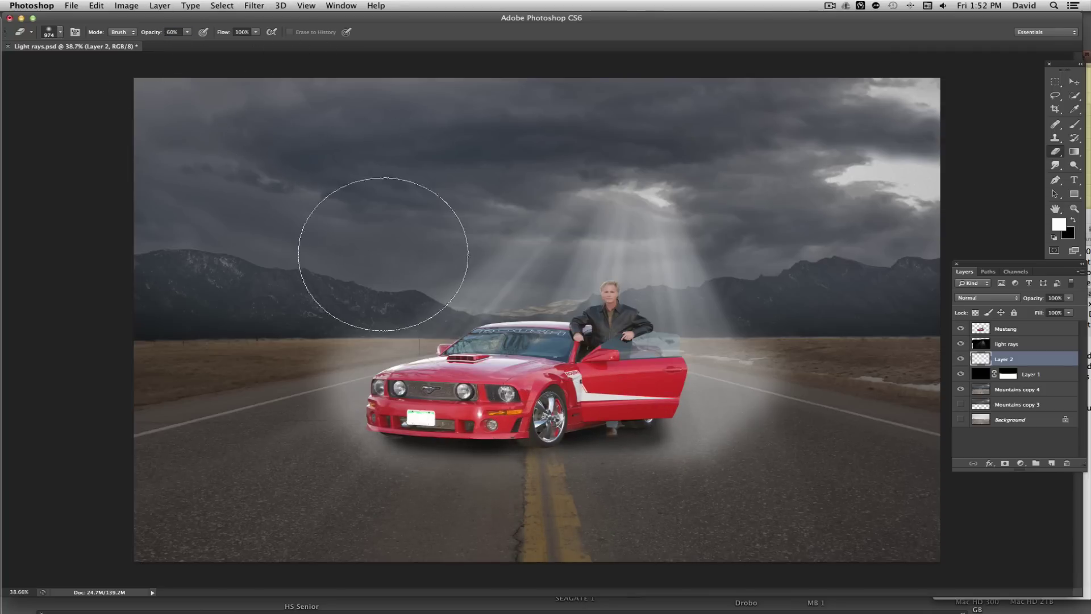
right_click(449, 307)
drag(535, 311, 512, 311)
click(392, 449)
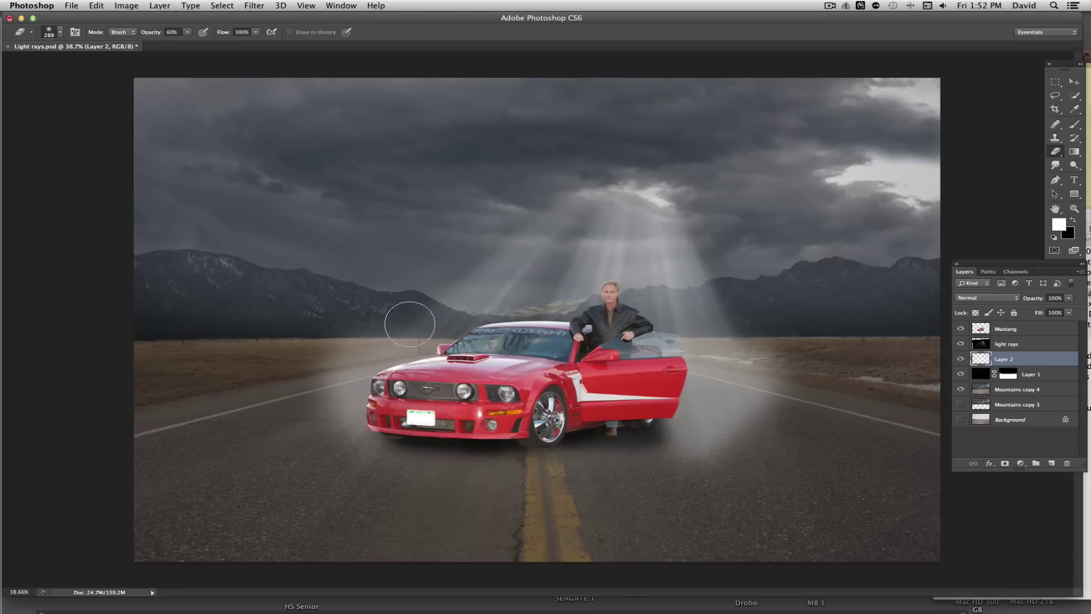
mouse_move(409, 317)
mouse_down()
mouse_move(376, 317)
mouse_move(402, 313)
mouse_up()
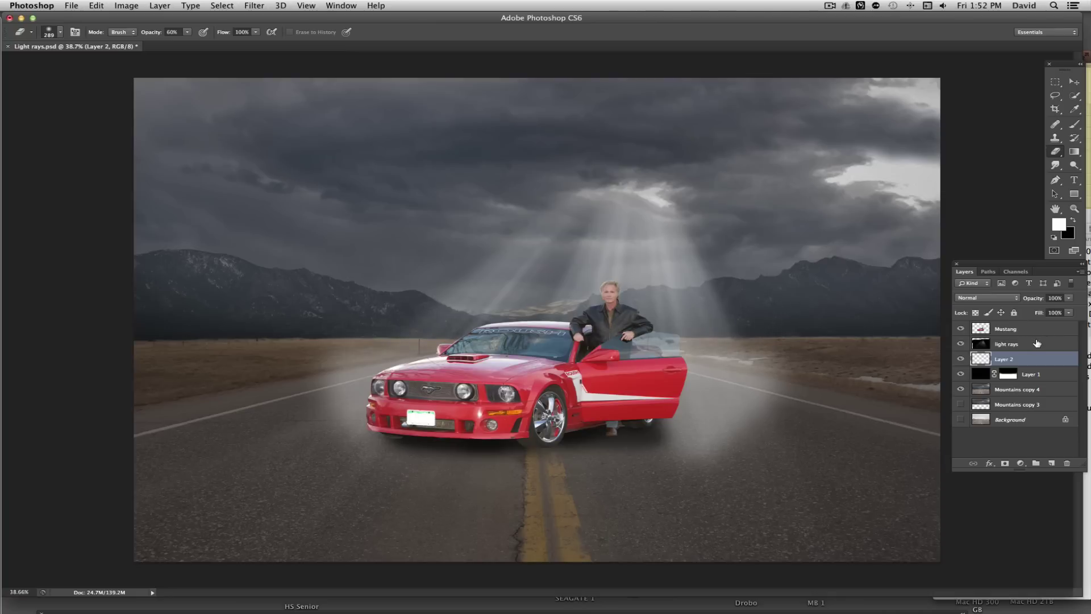
Set the glow layer to Soft Light and brush more white light onto the road beside the open car door
click(996, 297)
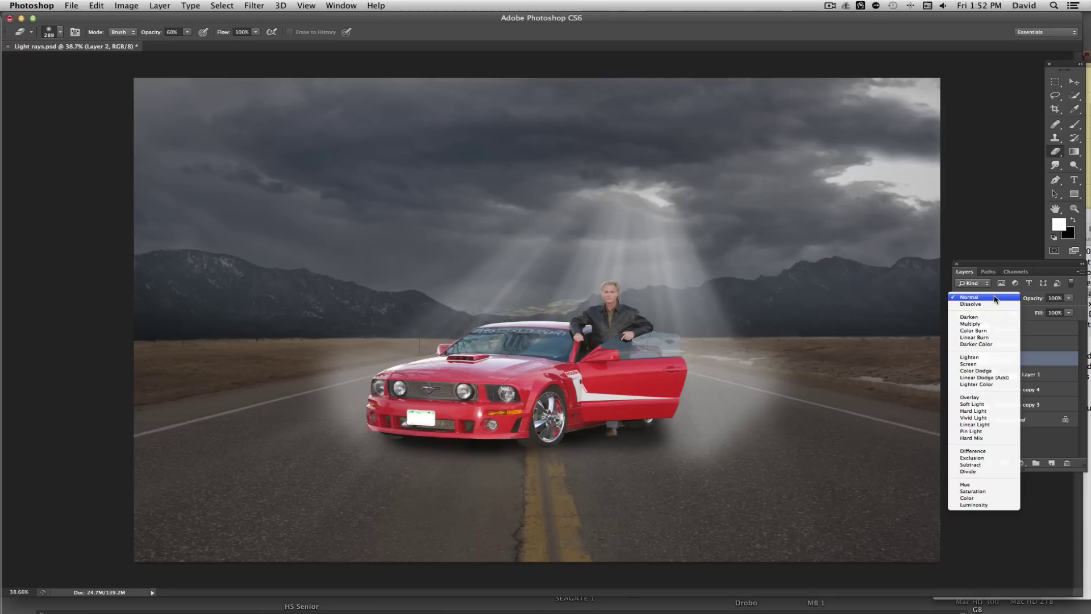
click(972, 403)
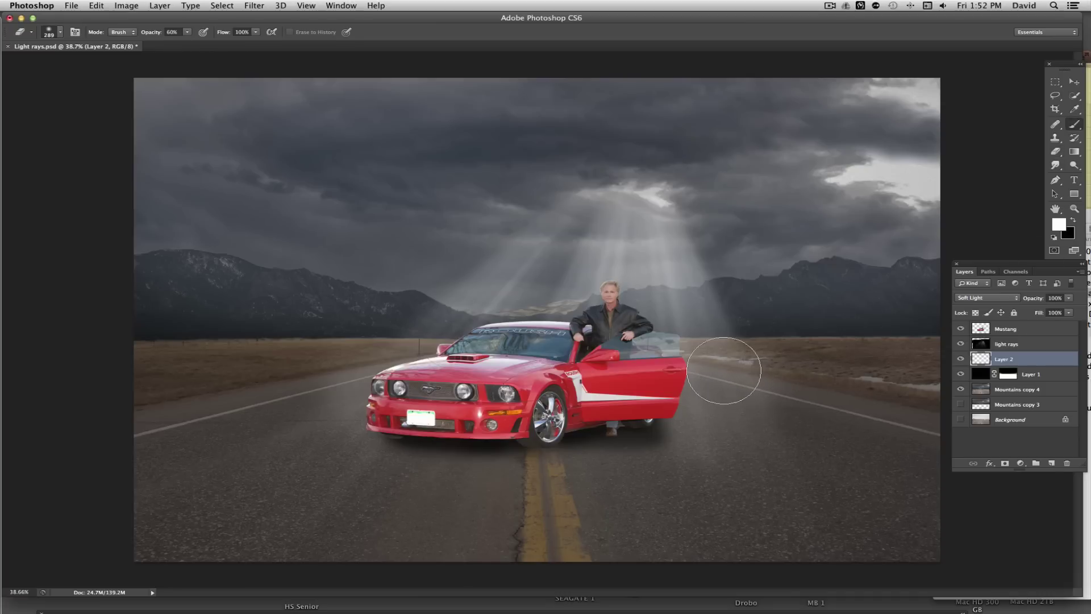
key(b)
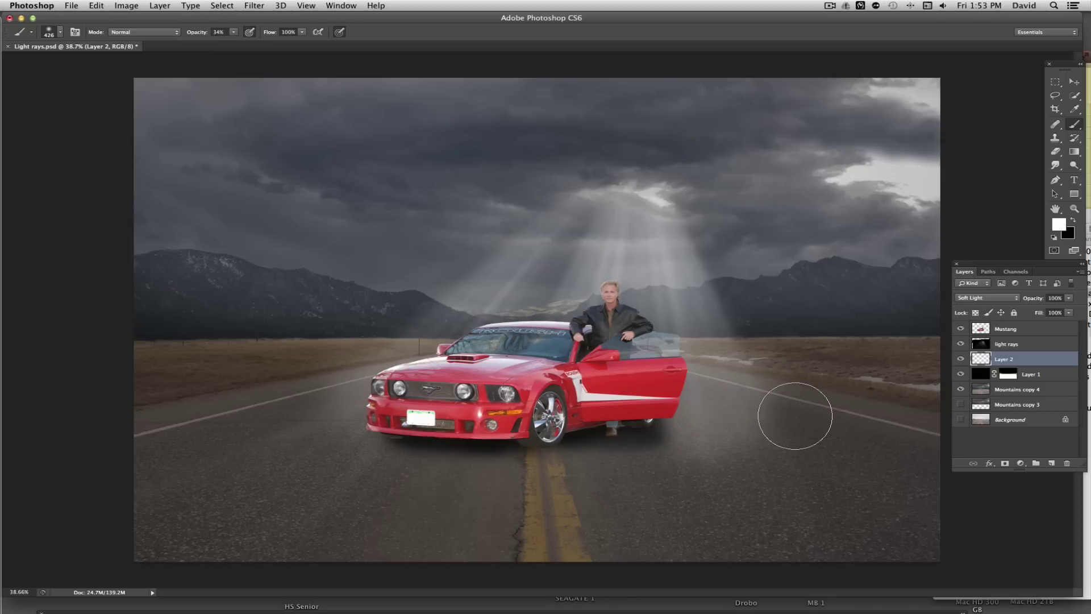
scroll(795, 417, down, 3)
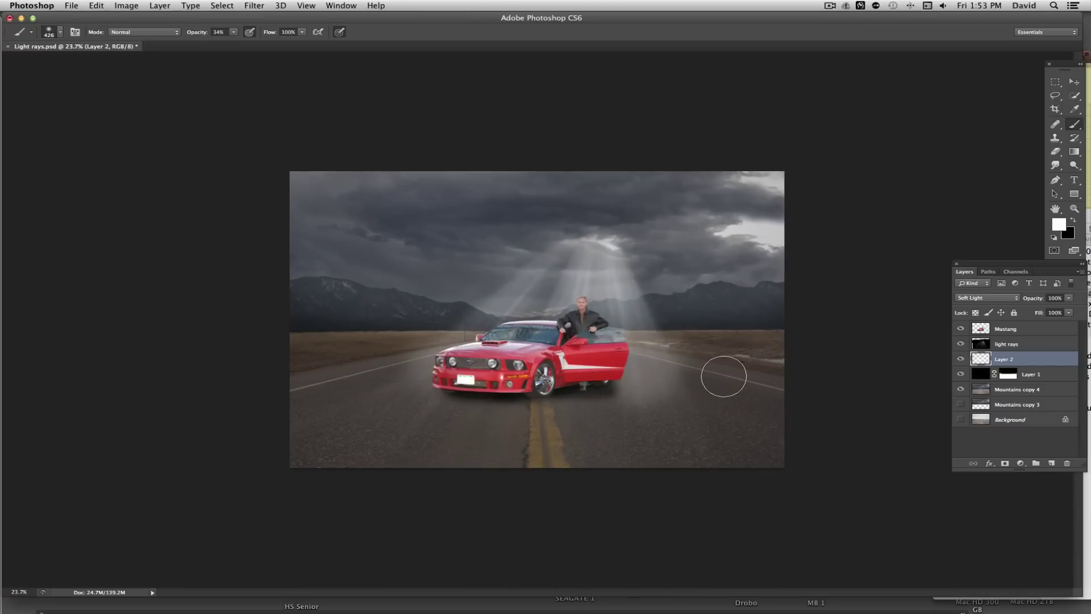
mouse_move(723, 376)
mouse_down()
mouse_move(671, 377)
mouse_move(699, 395)
mouse_move(667, 382)
mouse_move(704, 383)
mouse_move(643, 398)
mouse_move(769, 399)
mouse_up()
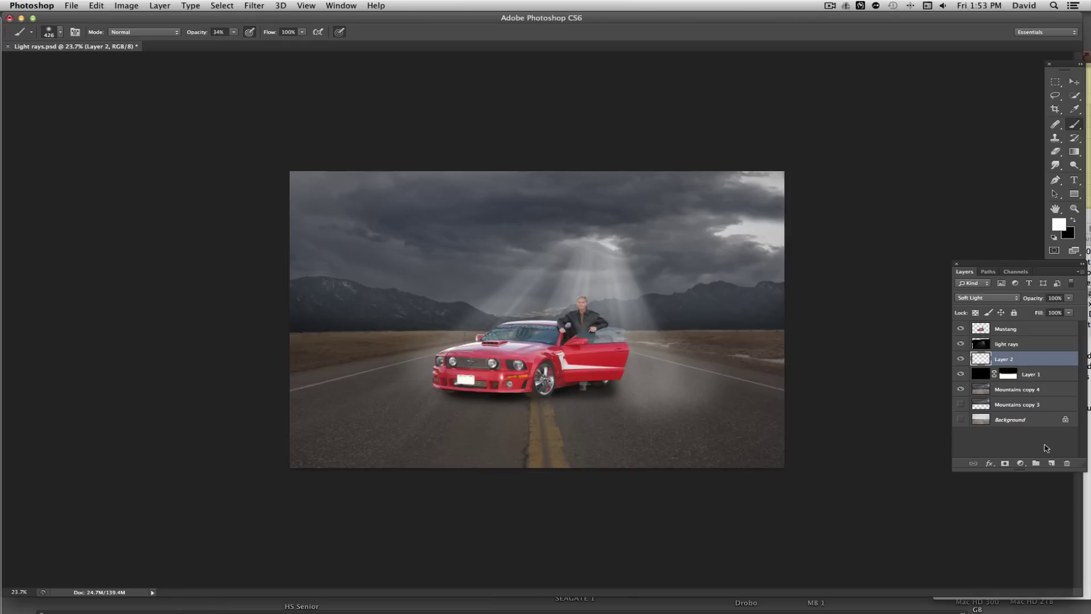
Add an empty layer above Mustang and a Levels adjustment layer on top with input black at 33 and white at 241
click(1050, 464)
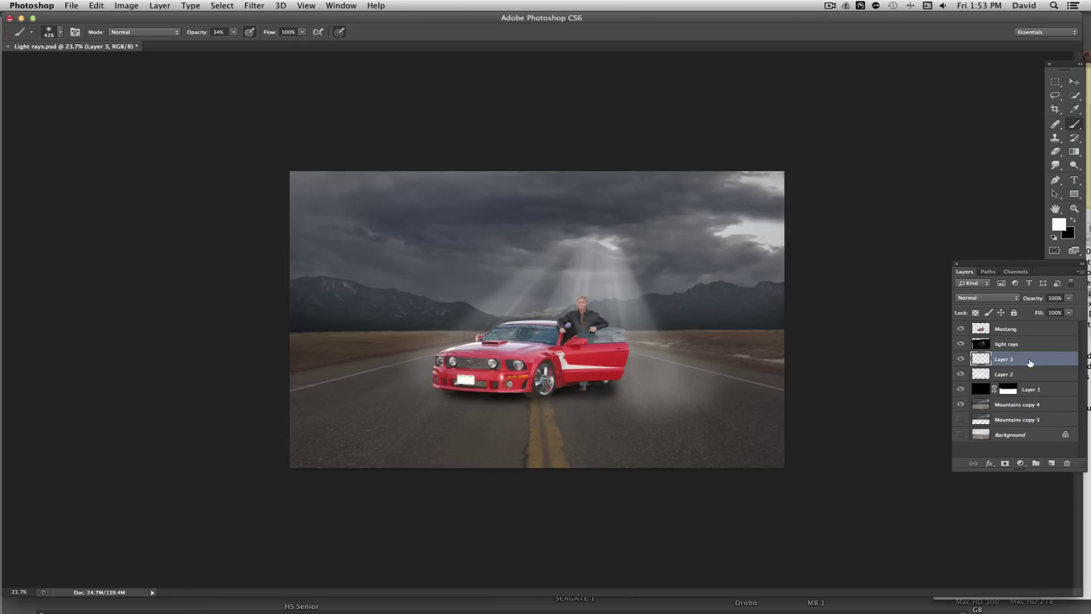
drag(1030, 360, 1030, 327)
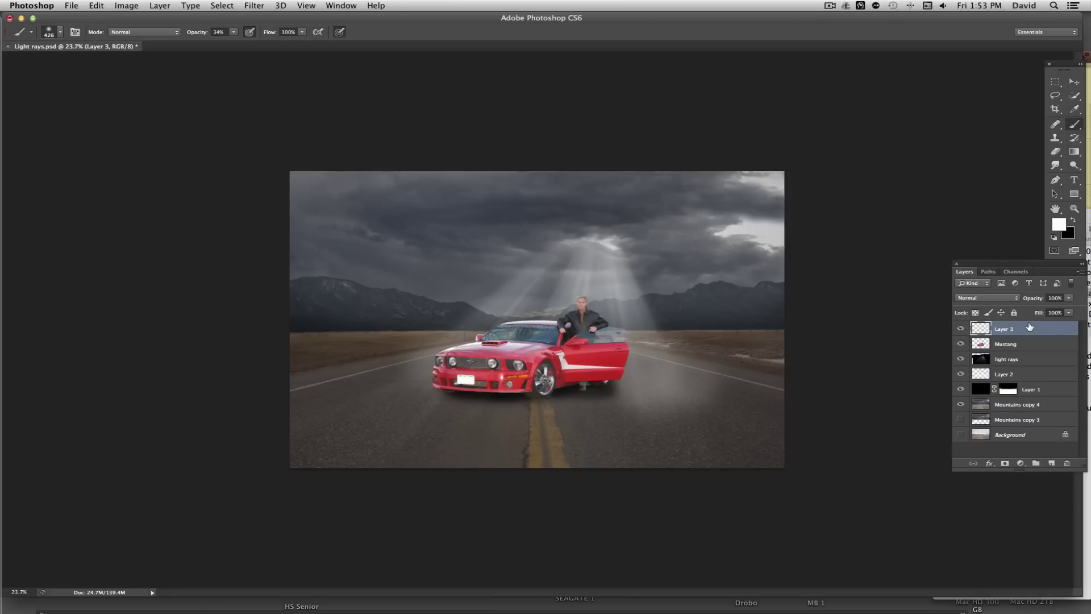
click(1020, 463)
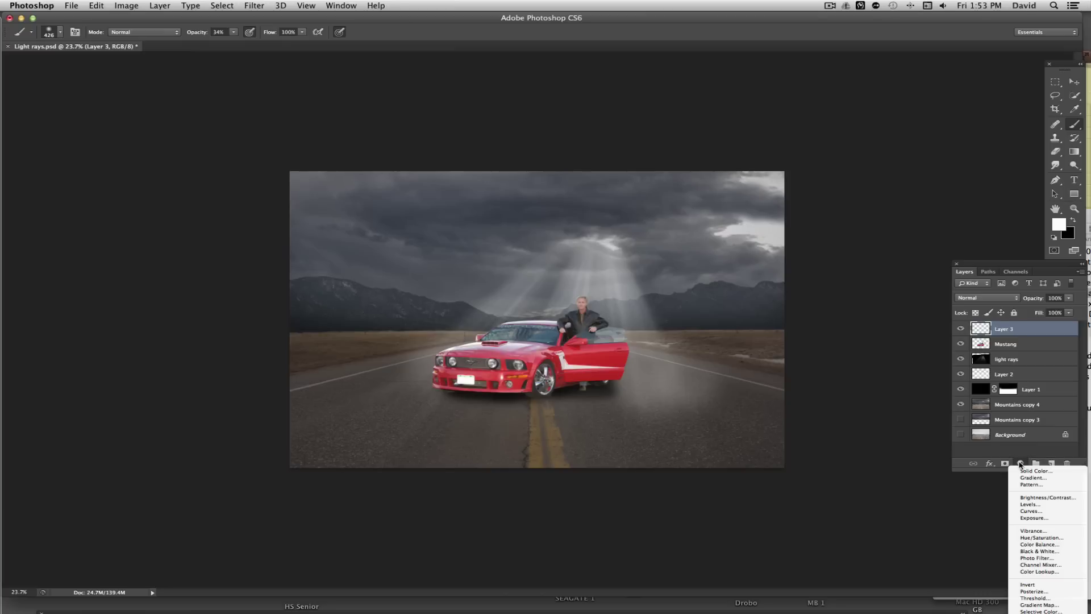
click(1030, 504)
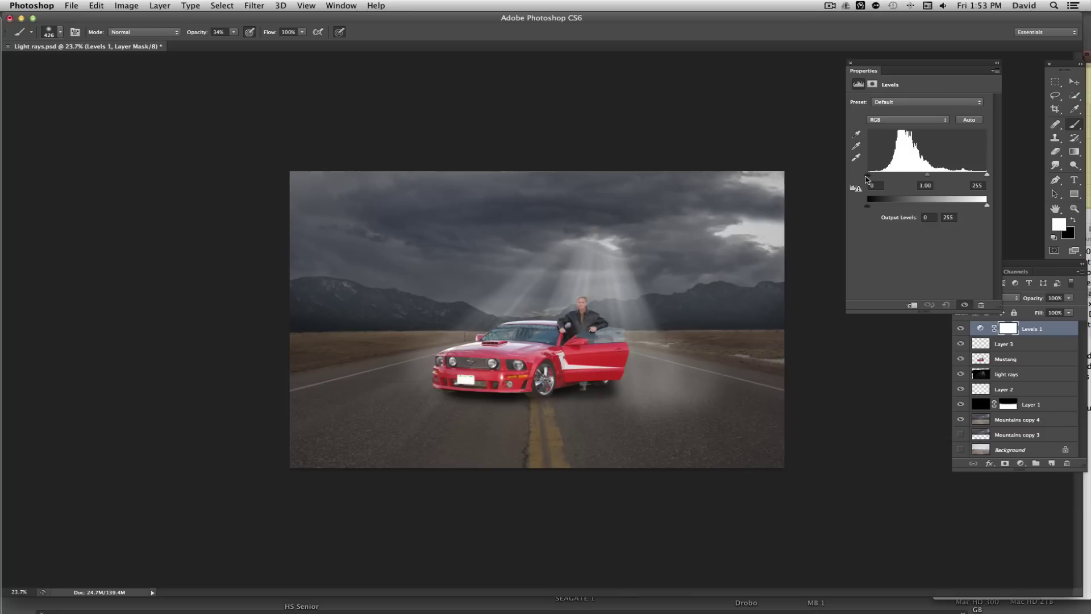
drag(867, 175, 876, 175)
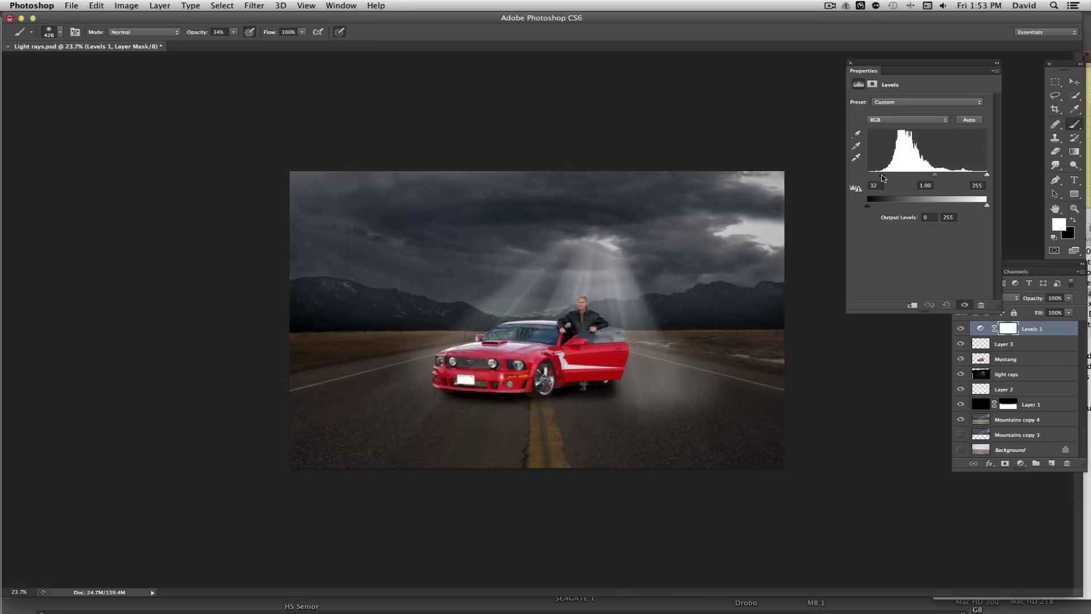
drag(882, 175, 883, 175)
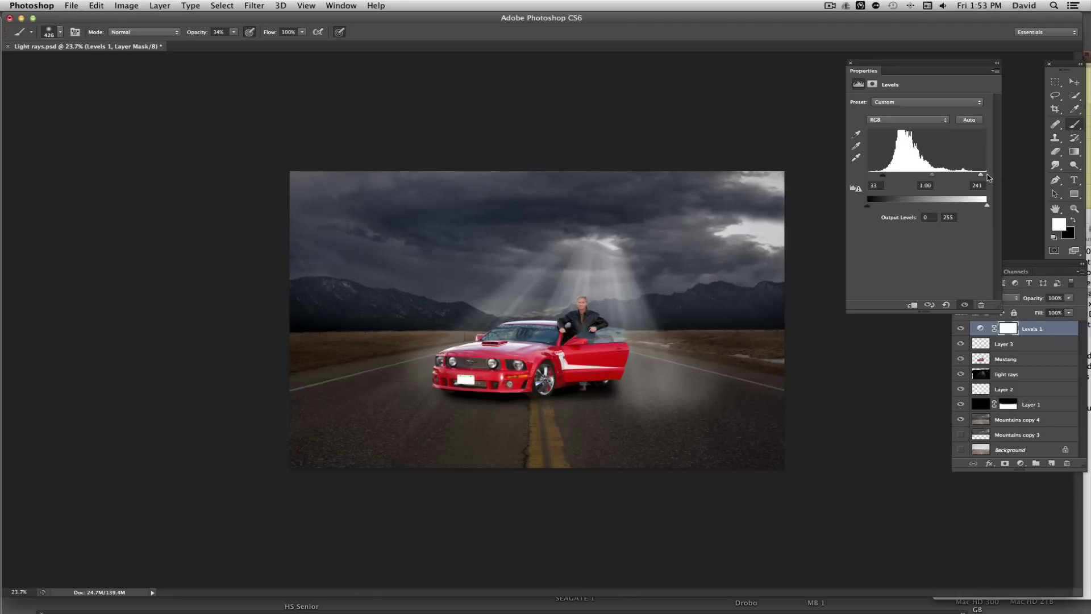
click(850, 63)
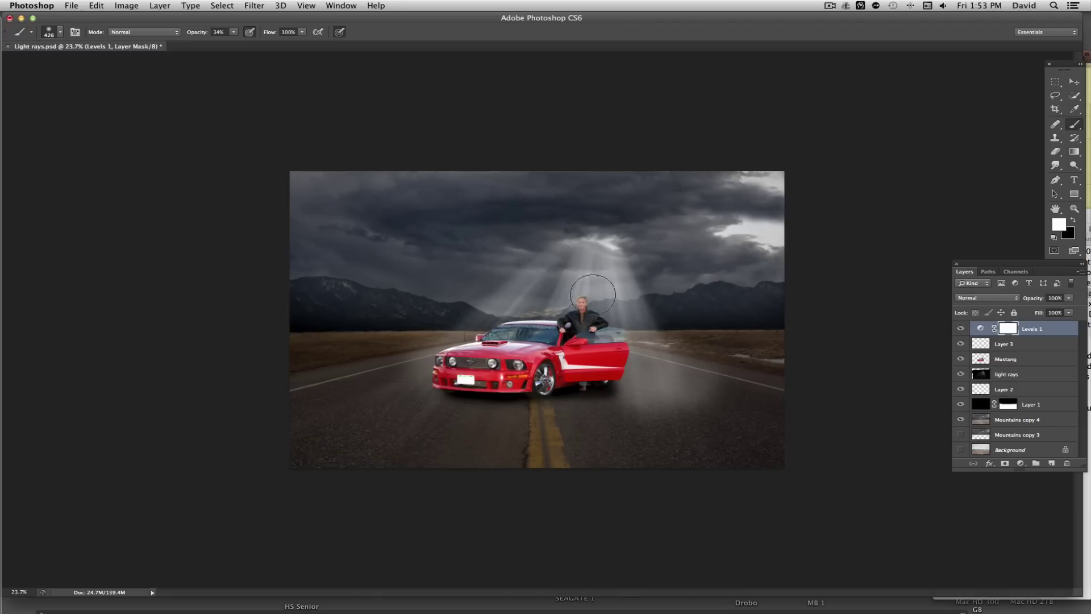
scroll(523, 292, up, 5)
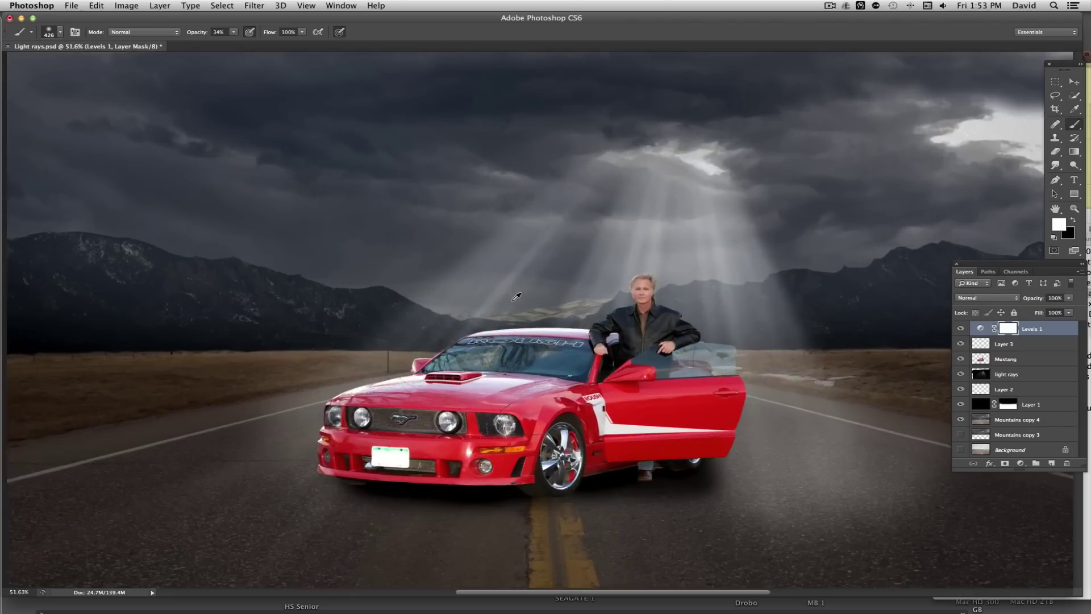
scroll(523, 293, down, 2)
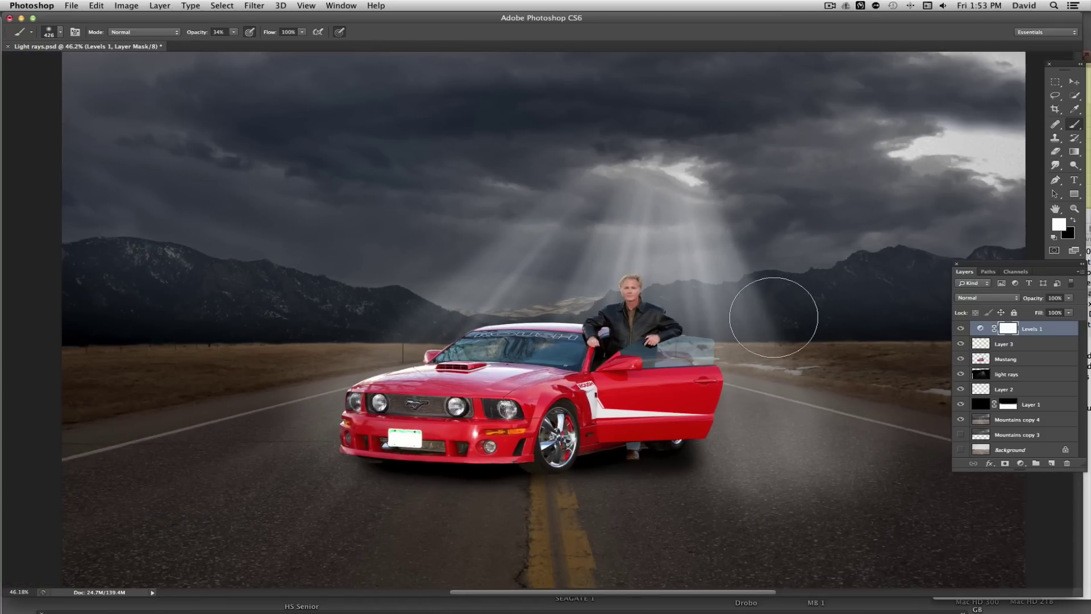